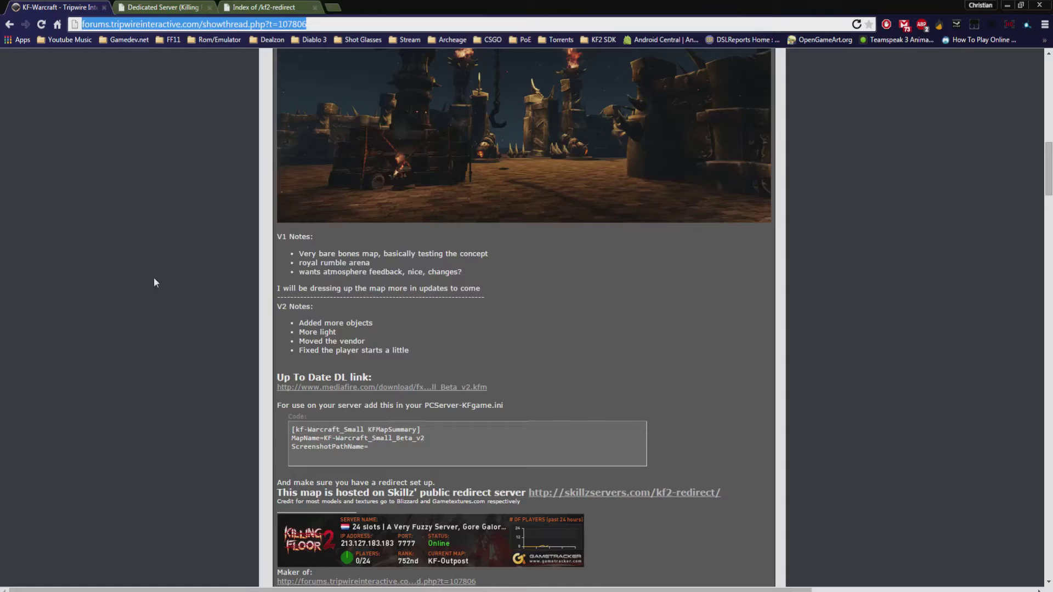
Step: Review the KF-Warcraft forum thread, download KF-Warcraft_Small_Beta_v2.kfm from its MediaFire link, and open the folder holding the downloaded map
{"action": "scroll", "coordinate": [162, 299], "scroll_direction": "up", "scroll_amount": 15}
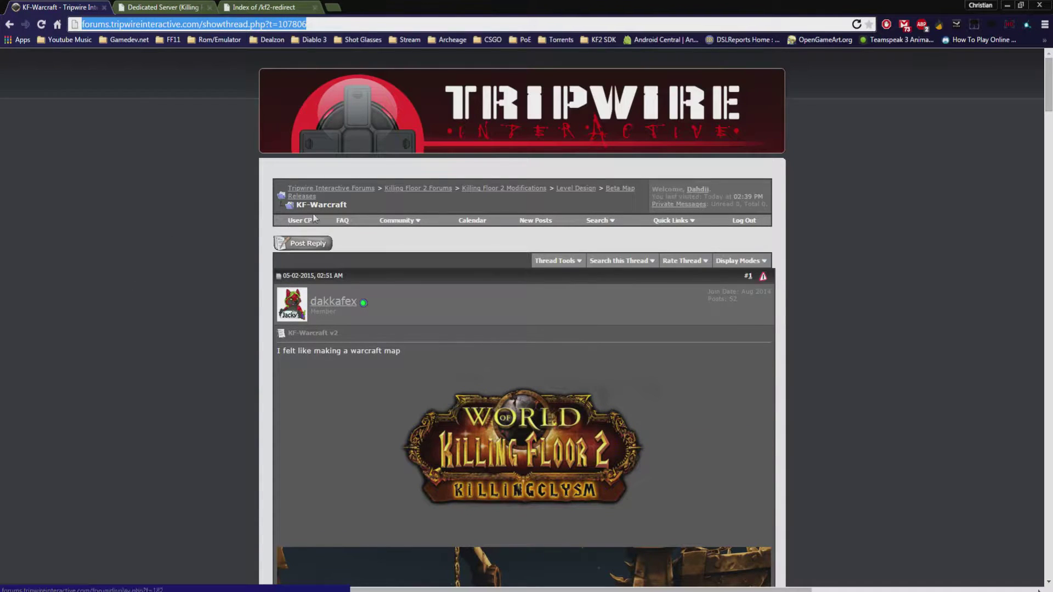
{"action": "scroll", "coordinate": [408, 375], "scroll_direction": "down", "scroll_amount": 3}
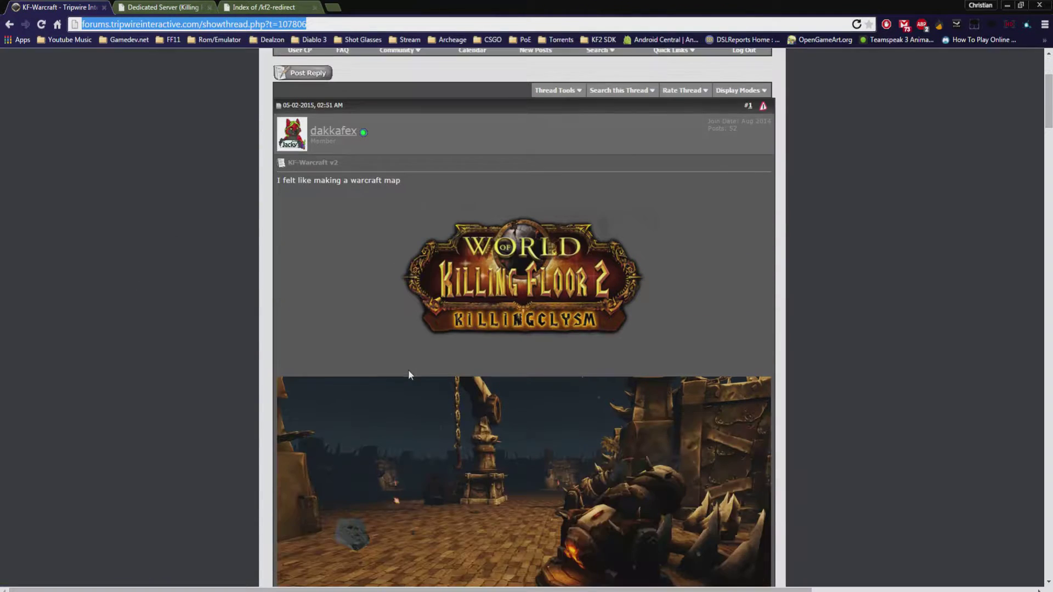
{"action": "scroll", "coordinate": [384, 269], "scroll_direction": "up", "scroll_amount": 3}
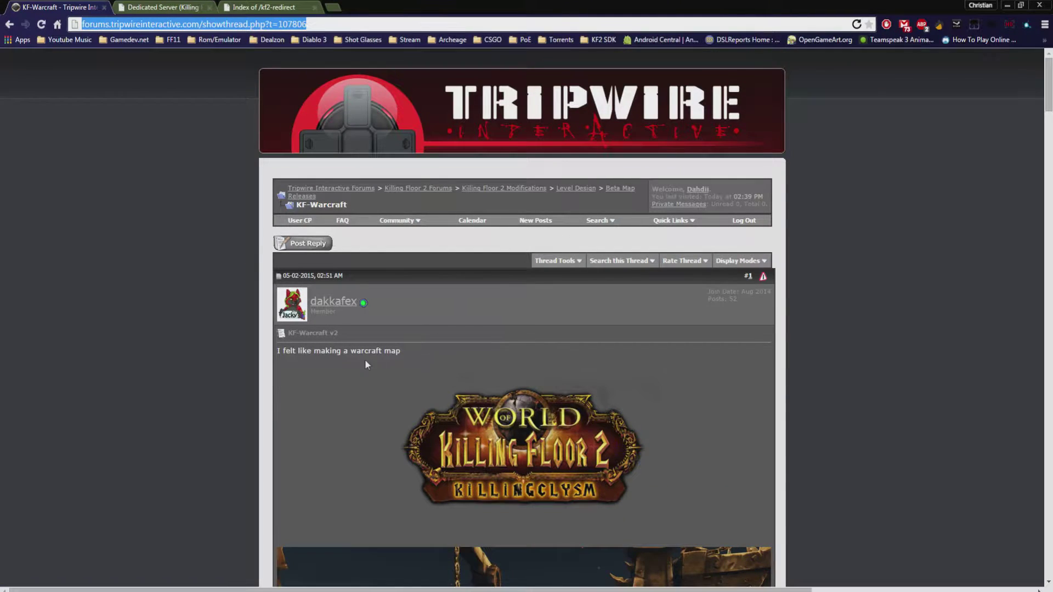
{"action": "scroll", "coordinate": [373, 362], "scroll_direction": "down", "scroll_amount": 1}
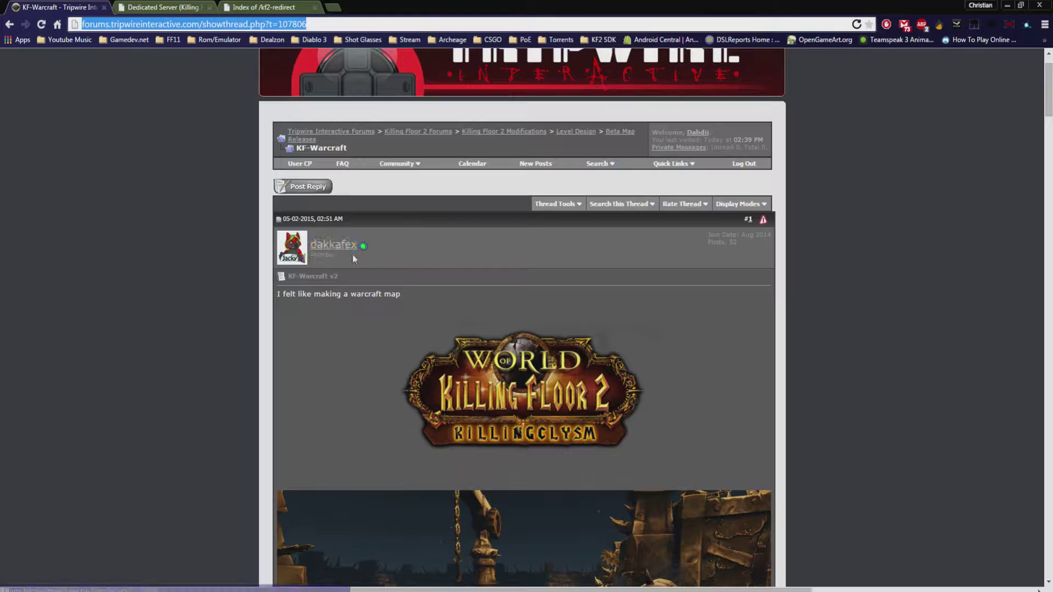
{"action": "scroll", "coordinate": [494, 274], "scroll_direction": "down", "scroll_amount": 5}
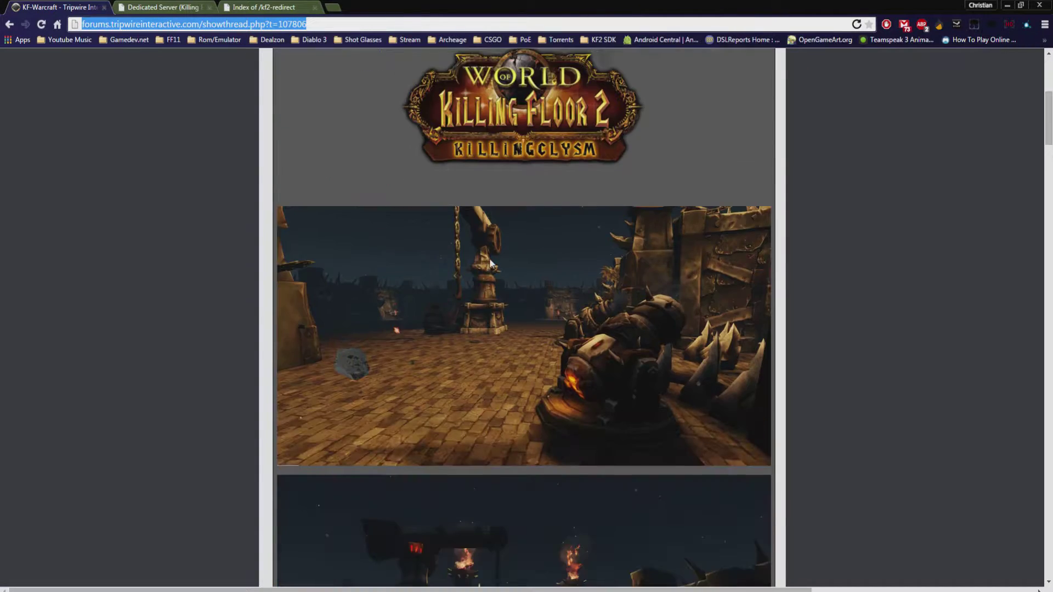
{"action": "scroll", "coordinate": [491, 263], "scroll_direction": "down", "scroll_amount": 8}
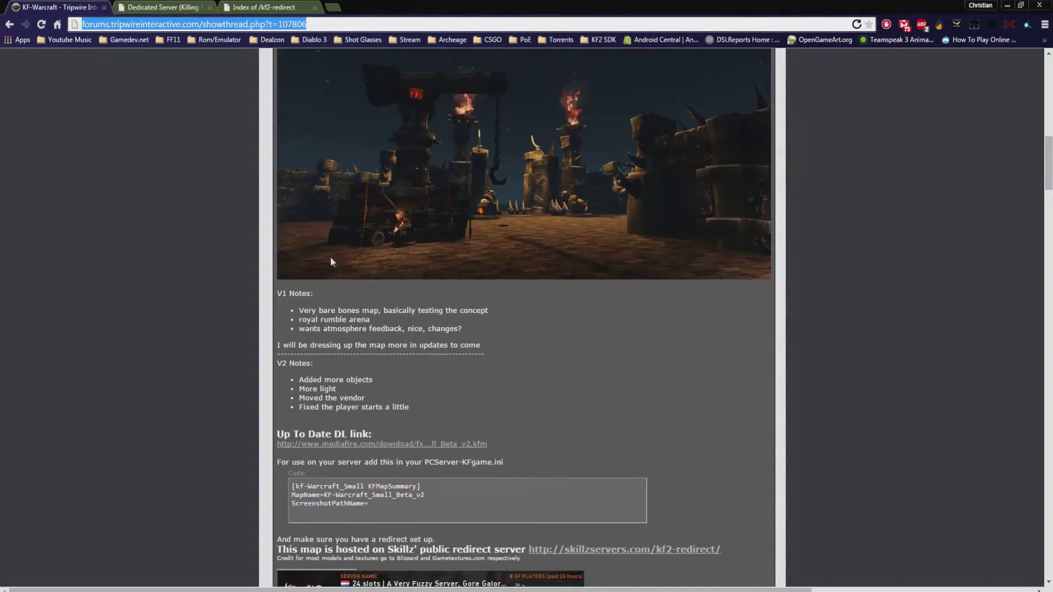
{"action": "left_click", "coordinate": [405, 449]}
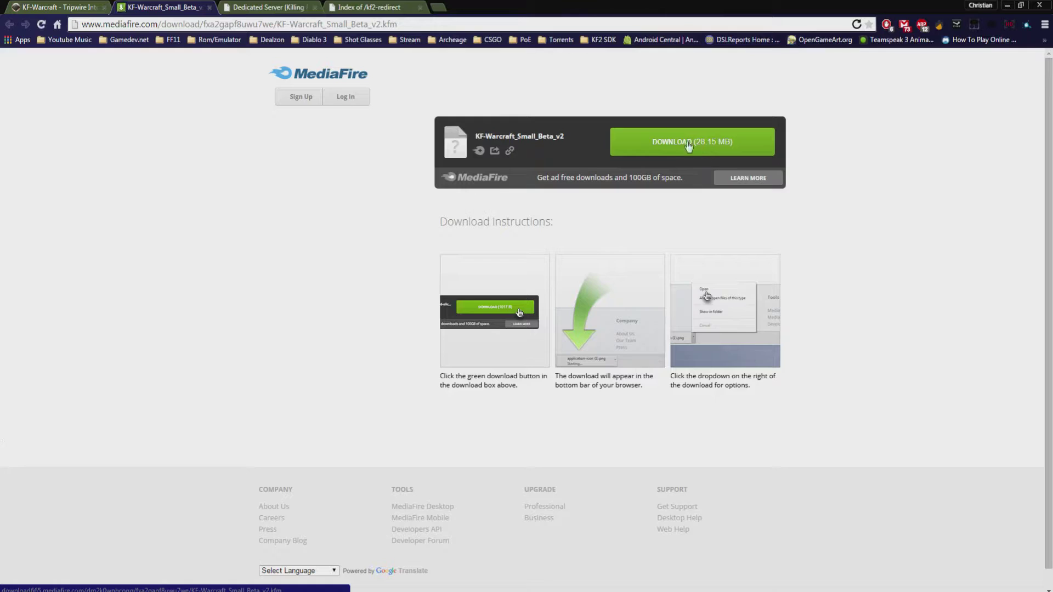
{"action": "left_click", "coordinate": [689, 146]}
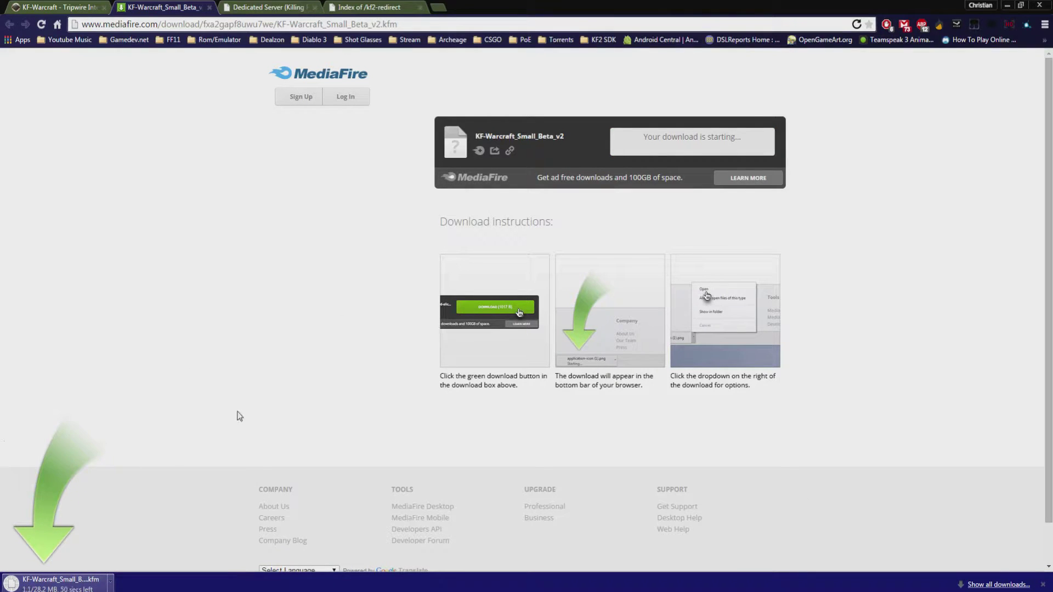
{"action": "left_click", "coordinate": [53, 581]}
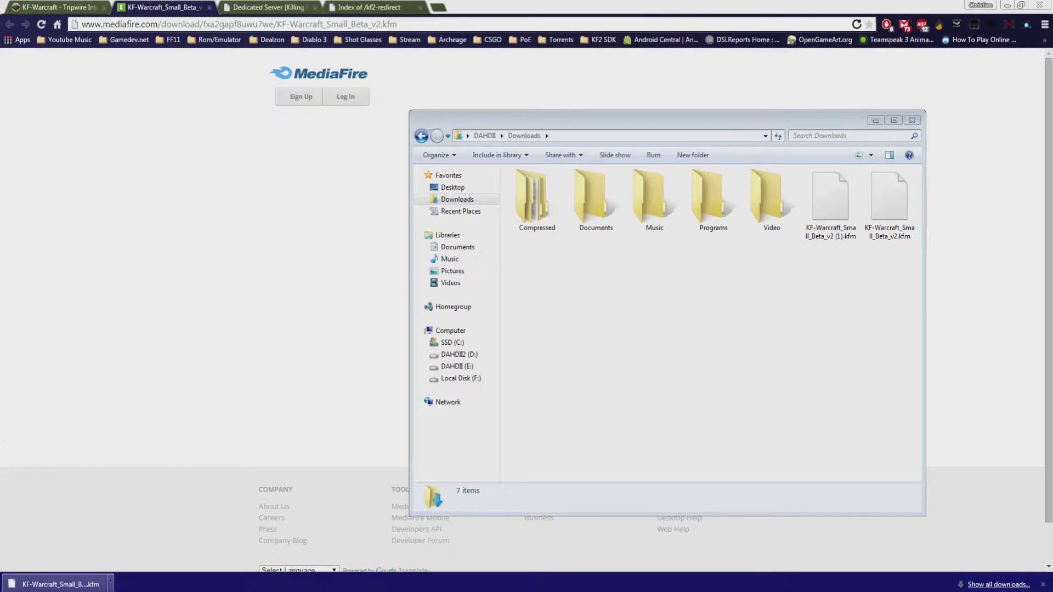
Step: Open the server's map folder at F:\kf2server\KFGame\BrewedPC\Maps in a second Explorer window
{"action": "key", "text": "super"}
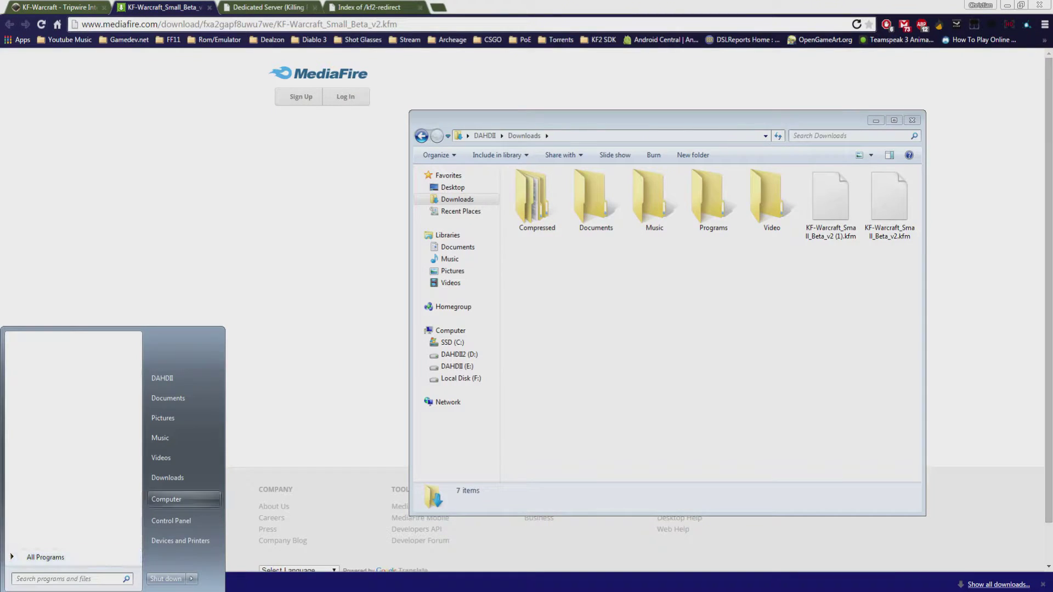
{"action": "left_click", "coordinate": [183, 500]}
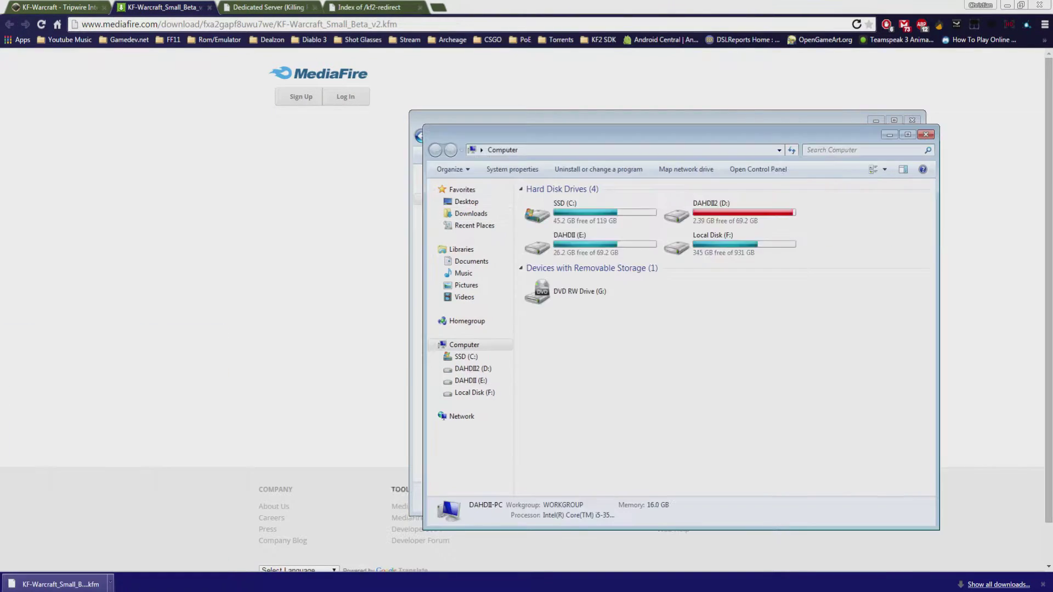
{"action": "double_click", "coordinate": [726, 239]}
{"action": "double_click", "coordinate": [727, 238]}
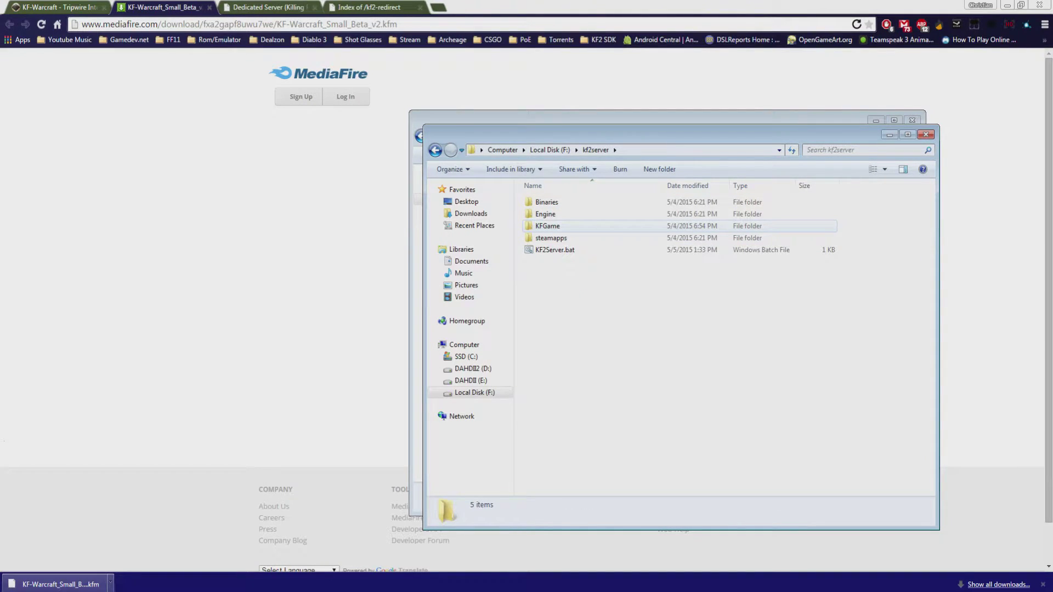
{"action": "double_click", "coordinate": [680, 225]}
{"action": "left_click", "coordinate": [680, 202]}
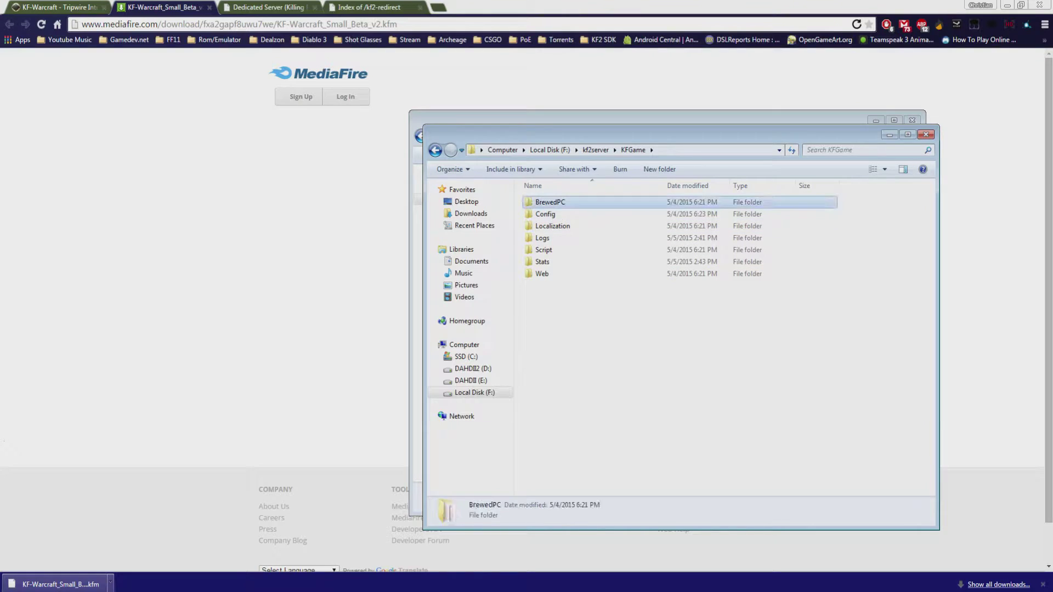
{"action": "double_click", "coordinate": [680, 202]}
{"action": "double_click", "coordinate": [680, 226]}
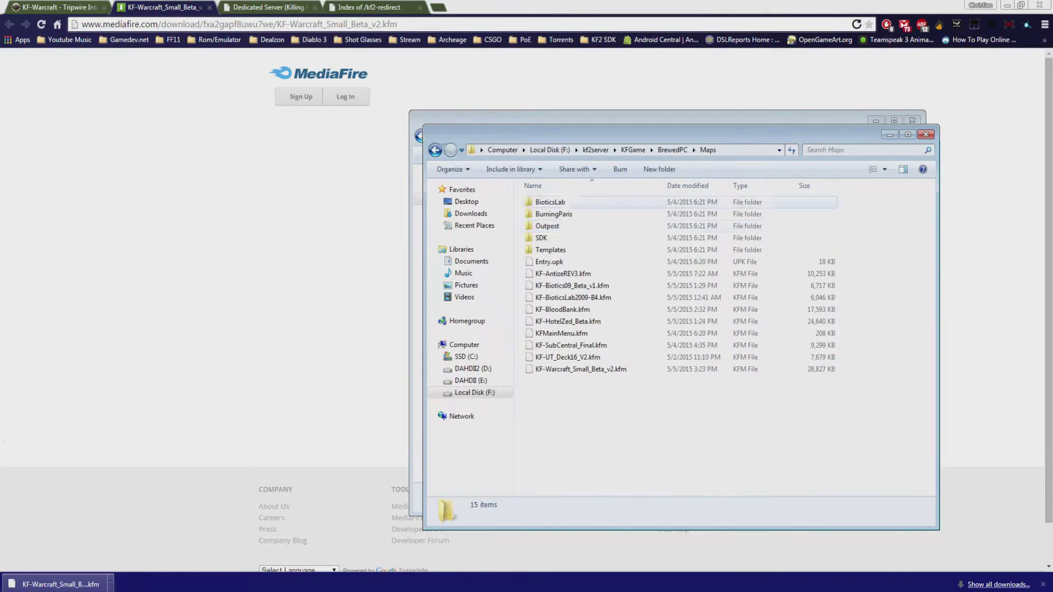
Step: Copy KF-Warcraft_Small_Beta_v2.kfm from Downloads into the server's Maps folder, replacing the existing file, and close the Downloads window
{"action": "left_click_drag", "start_coordinate": [603, 135], "coordinate": [324, 142]}
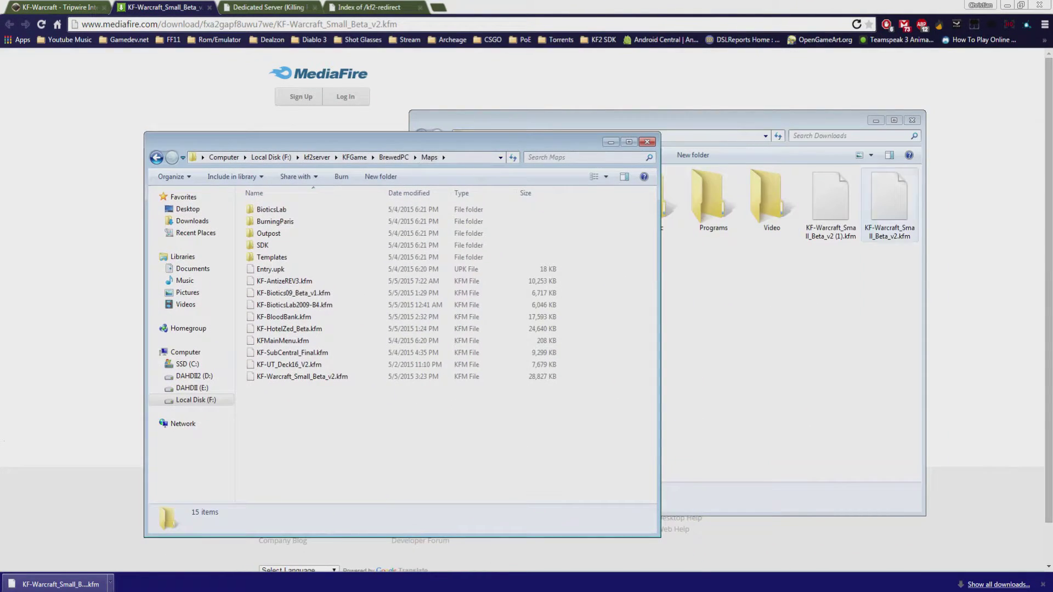
{"action": "left_click", "coordinate": [889, 204]}
{"action": "left_click_drag", "start_coordinate": [889, 204], "coordinate": [329, 434]}
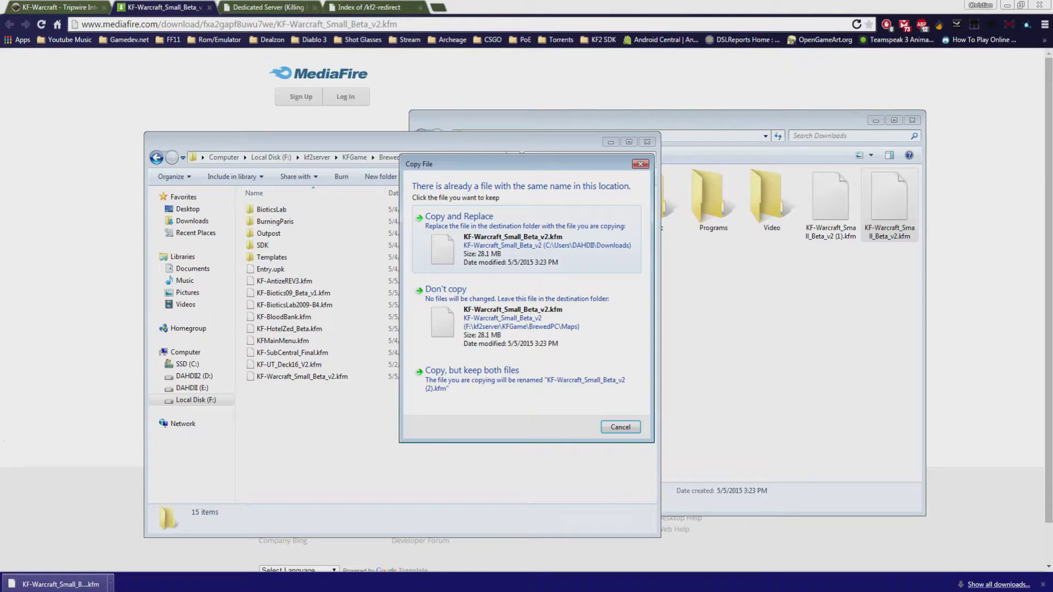
{"action": "left_click", "coordinate": [459, 219]}
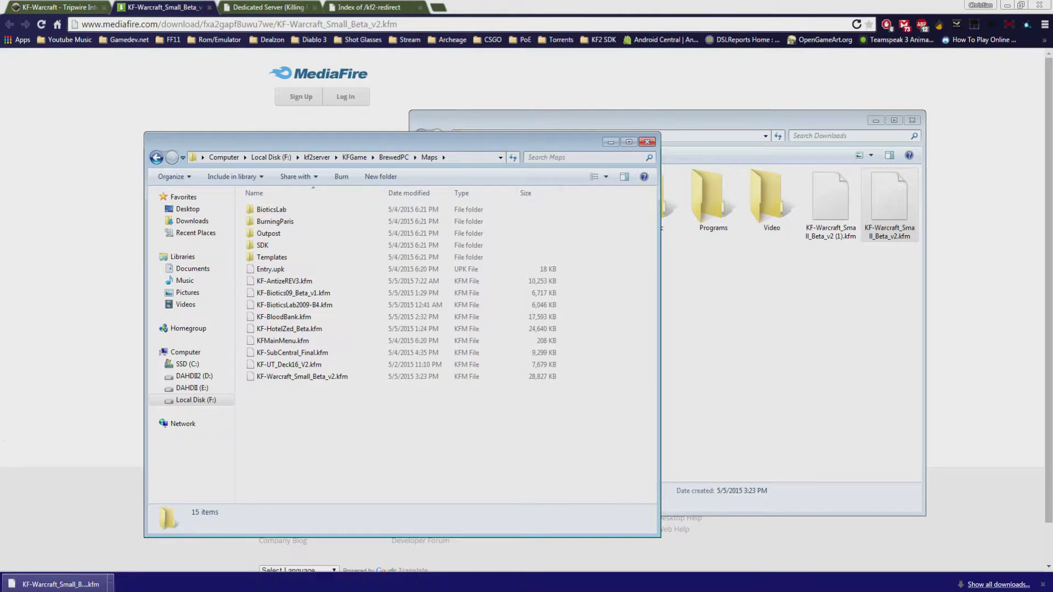
{"action": "left_click", "coordinate": [795, 120]}
{"action": "left_click", "coordinate": [912, 120]}
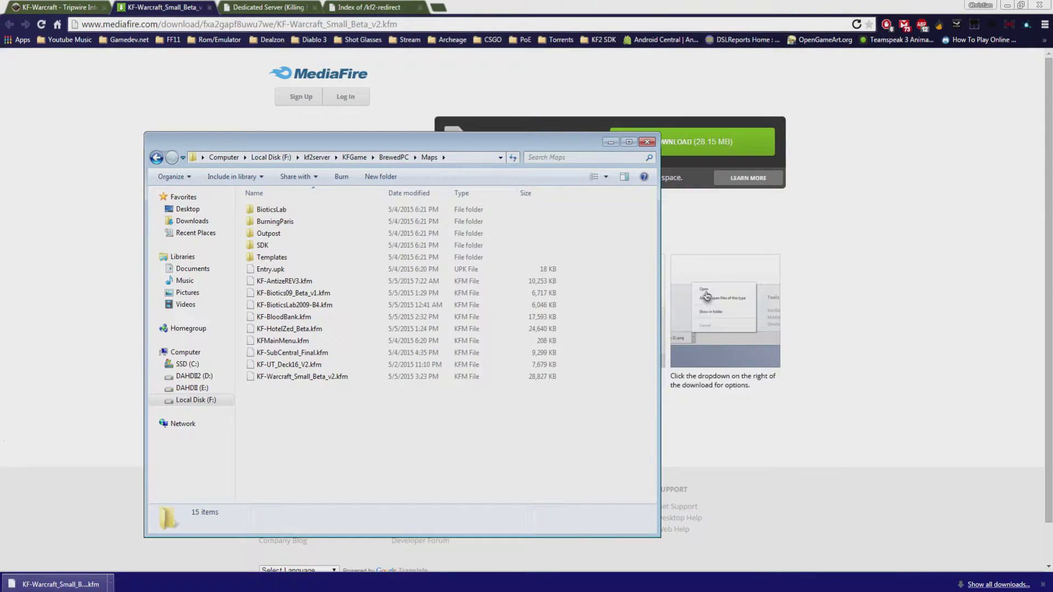
Step: Open PCServer-KFGame.ini from the server's KFGame\Config folder in Notepad++
{"action": "key", "text": "BackSpace"}
{"action": "key", "text": "BackSpace"}
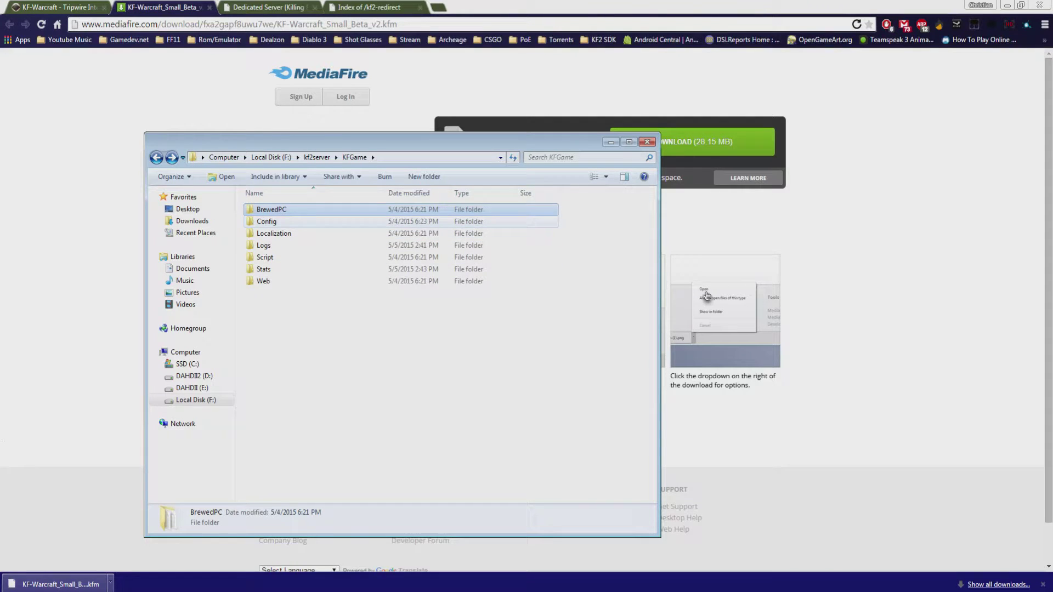
{"action": "double_click", "coordinate": [267, 221]}
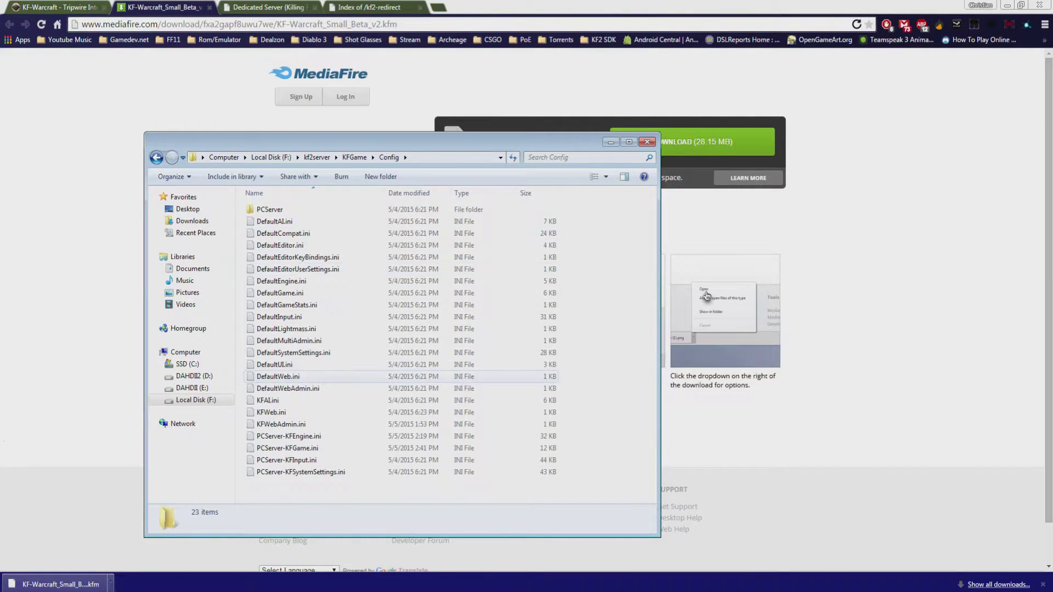
{"action": "right_click", "coordinate": [283, 449]}
{"action": "left_click", "coordinate": [268, 450]}
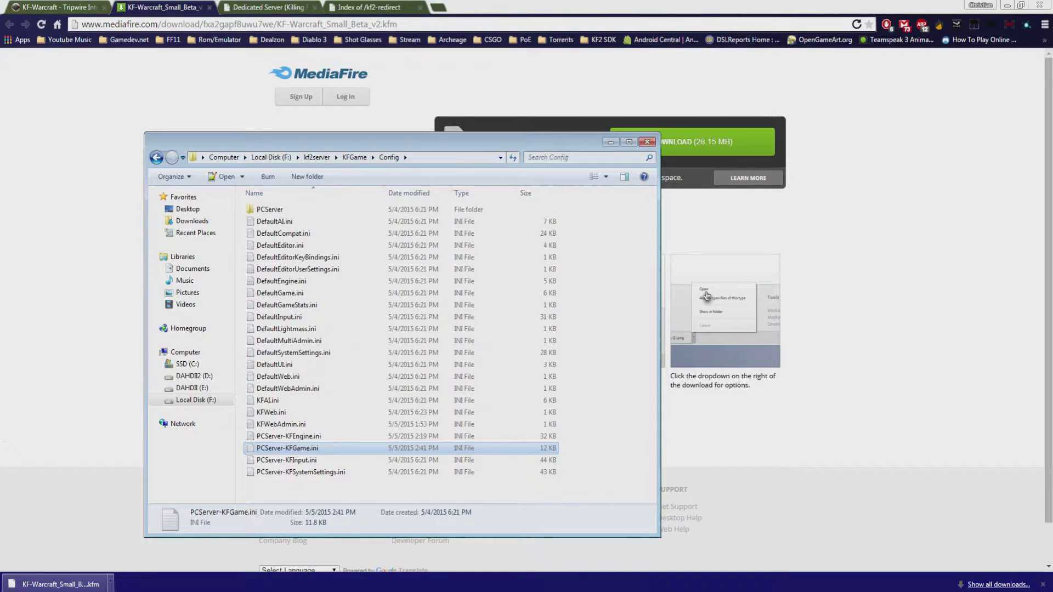
{"action": "right_click", "coordinate": [267, 451]}
{"action": "left_click", "coordinate": [315, 239]}
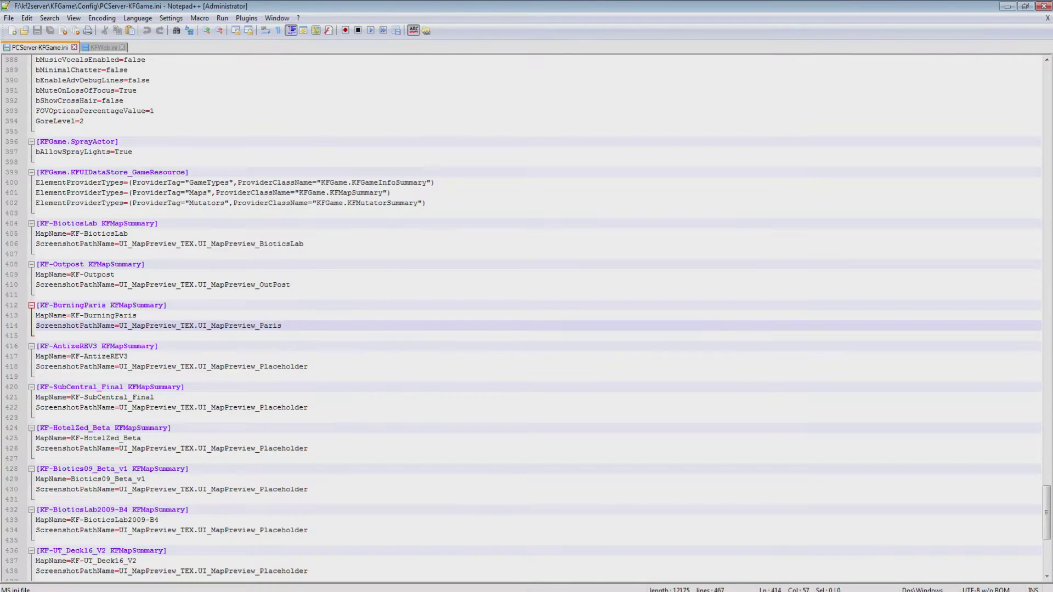
Step: Examine the KFMapSummary entries for the stock maps BioticsLab, Outpost and BurningParis in the config file
{"action": "scroll", "coordinate": [526, 318], "scroll_direction": "up", "scroll_amount": 5}
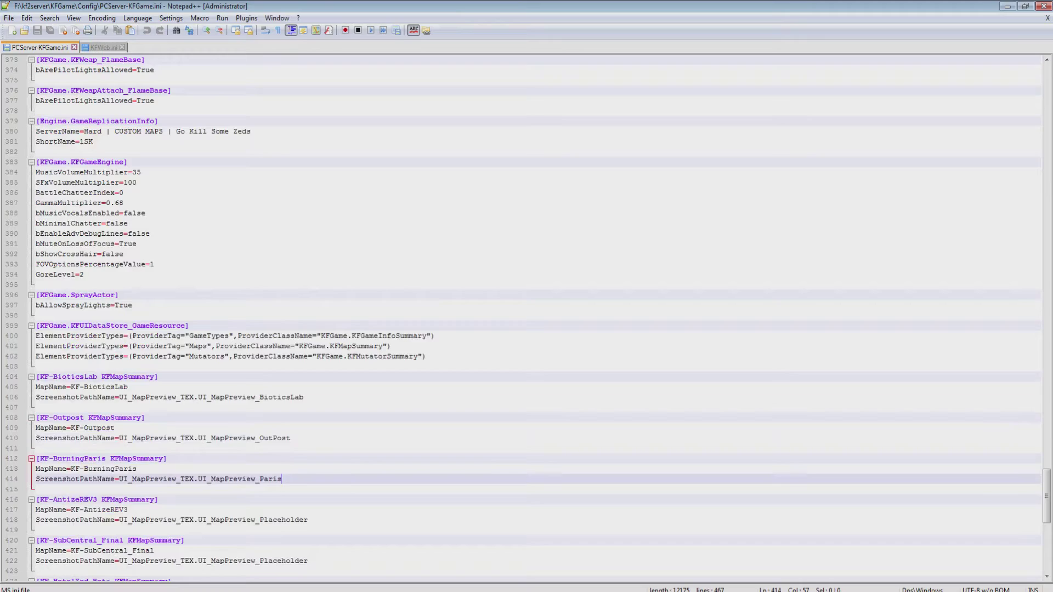
{"action": "left_click_drag", "start_coordinate": [1046, 495], "coordinate": [1047, 524]}
{"action": "scroll", "coordinate": [527, 318], "scroll_direction": "up", "scroll_amount": 6}
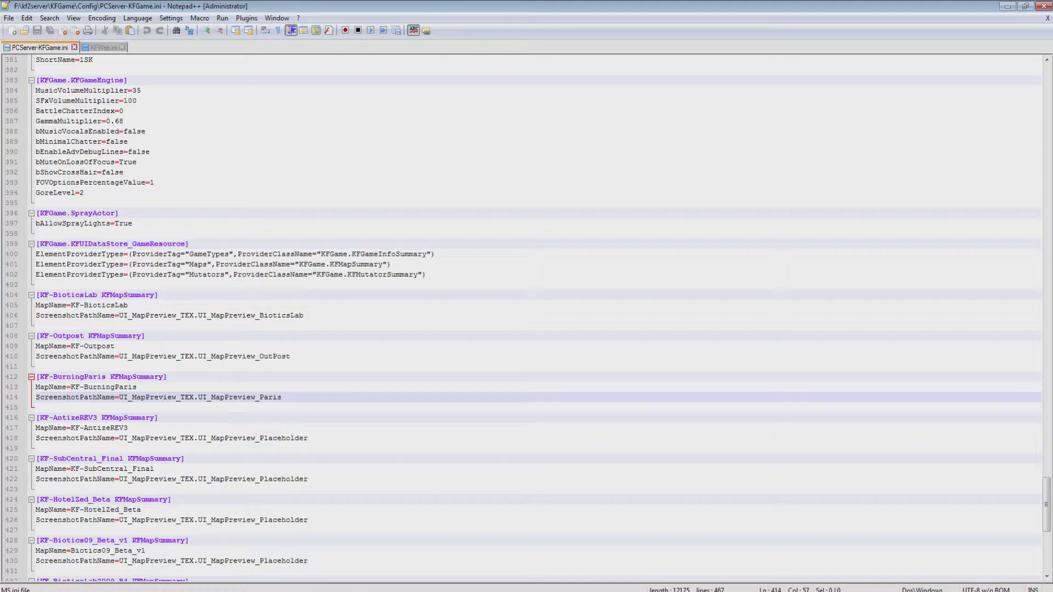
{"action": "left_click_drag", "start_coordinate": [44, 306], "coordinate": [304, 315]}
{"action": "left_click", "coordinate": [304, 315]}
{"action": "left_click", "coordinate": [130, 306]}
{"action": "left_click", "coordinate": [146, 336]}
{"action": "left_click", "coordinate": [167, 377]}
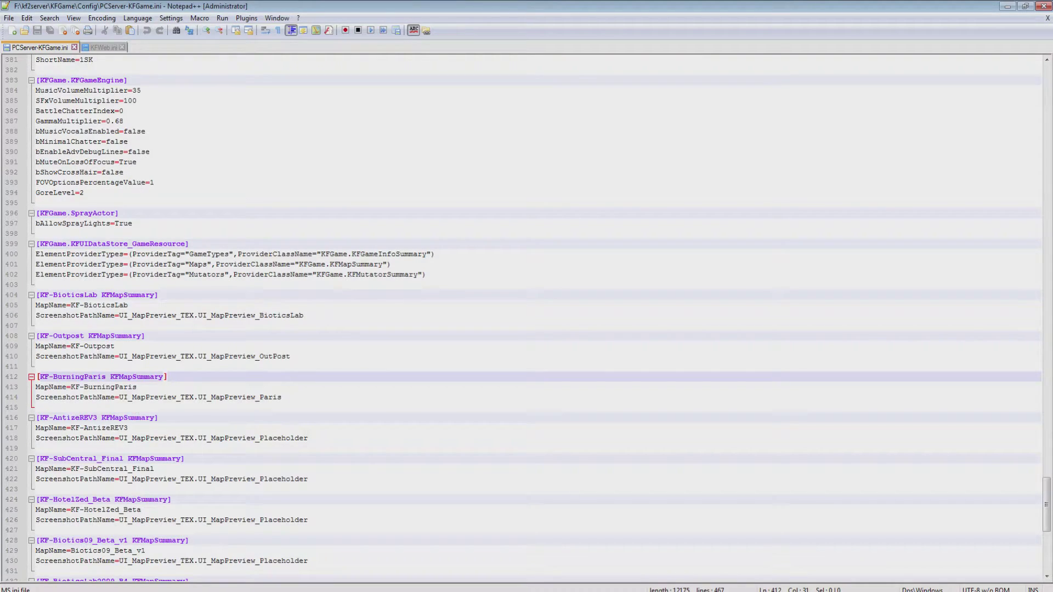
Step: Duplicate the three-line KF-BurningParis KFMapSummary entry directly below the original, separated by a blank line
{"action": "left_click_drag", "start_coordinate": [282, 397], "coordinate": [36, 377]}
{"action": "key", "text": "ctrl+c"}
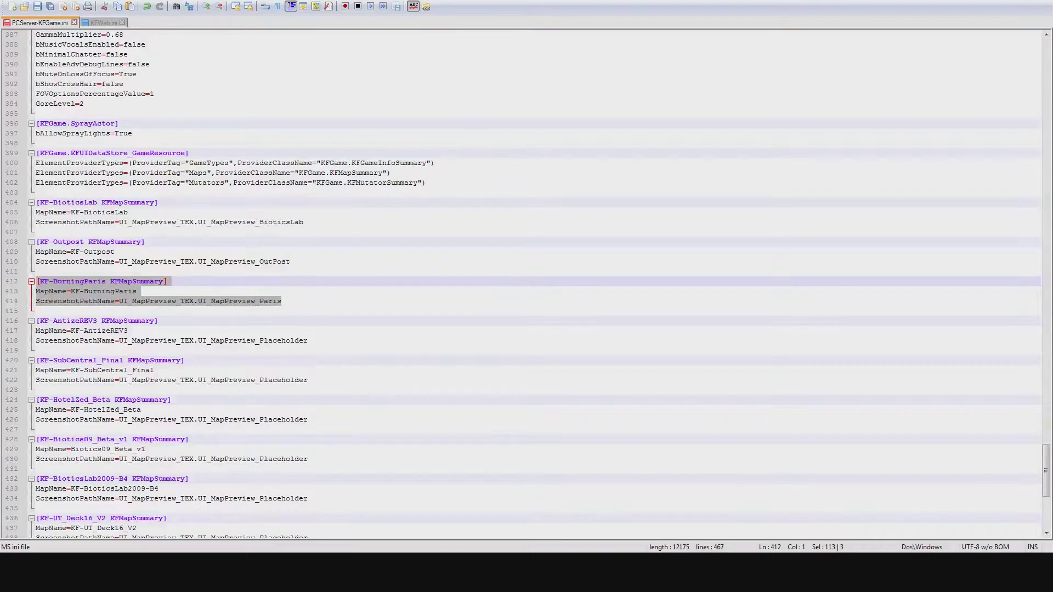
{"action": "left_click", "coordinate": [302, 306]}
{"action": "key", "text": "Return"}
{"action": "key", "text": "Return"}
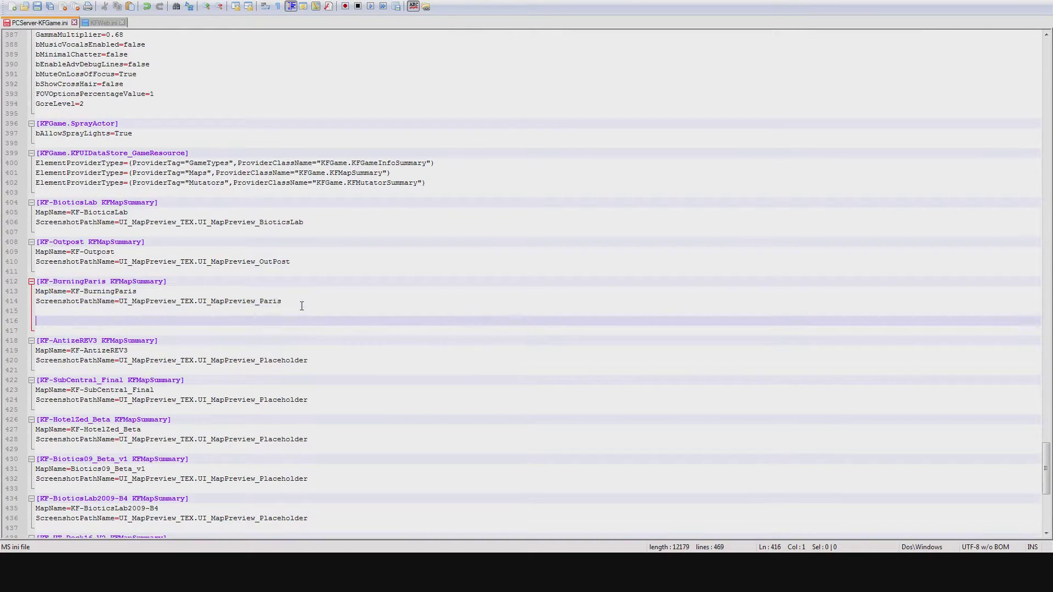
{"action": "key", "text": "ctrl+v"}
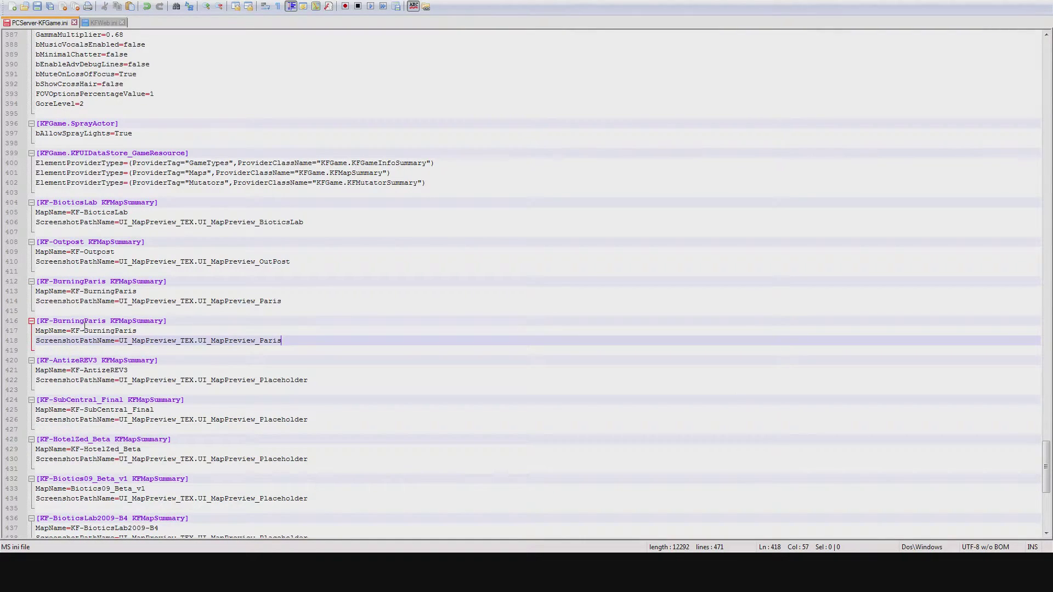
Step: Replace BurningParis in the duplicated entry's section header with WarCraft_Small_, checking the downloaded map's file name in Downloads
{"action": "left_click_drag", "start_coordinate": [105, 321], "coordinate": [53, 322]}
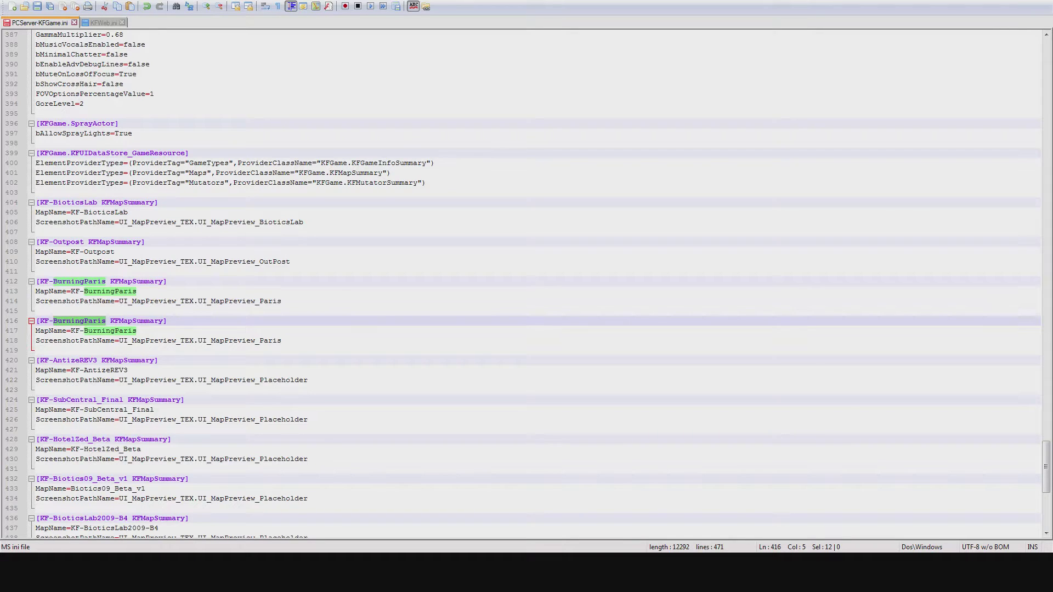
{"action": "left_click", "coordinate": [56, 572]}
{"action": "left_click", "coordinate": [332, 179]}
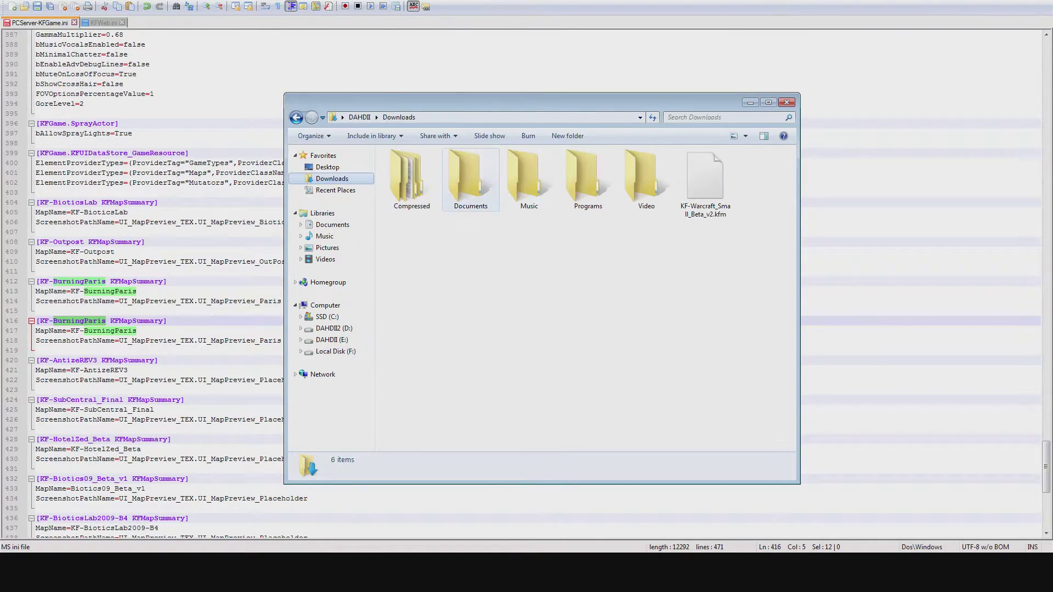
{"action": "left_click", "coordinate": [705, 187]}
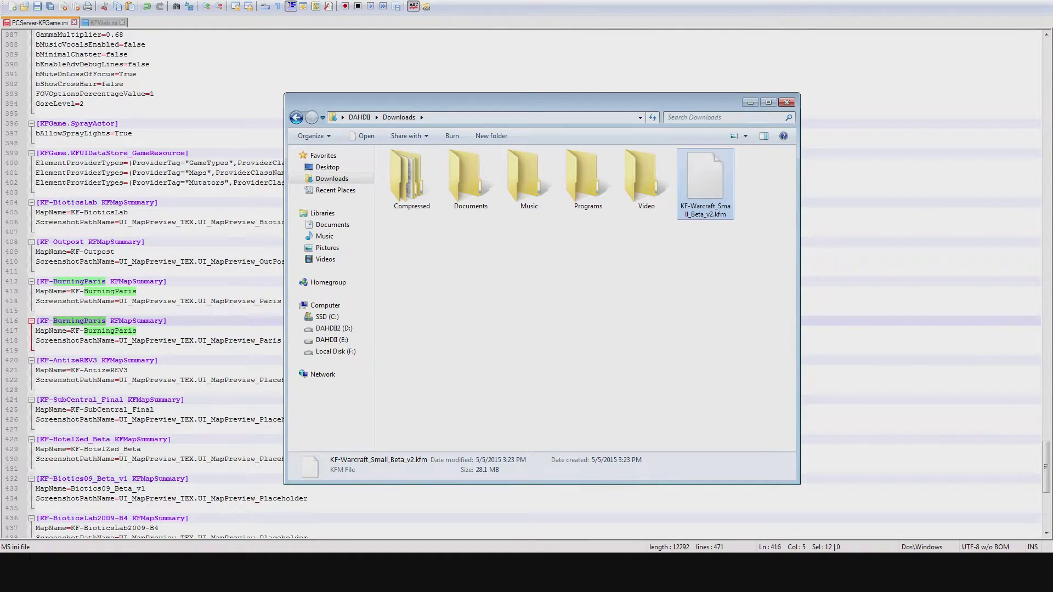
{"action": "left_click", "coordinate": [58, 321]}
{"action": "left_click_drag", "start_coordinate": [53, 321], "coordinate": [106, 321]}
{"action": "type", "text": "WarC"}
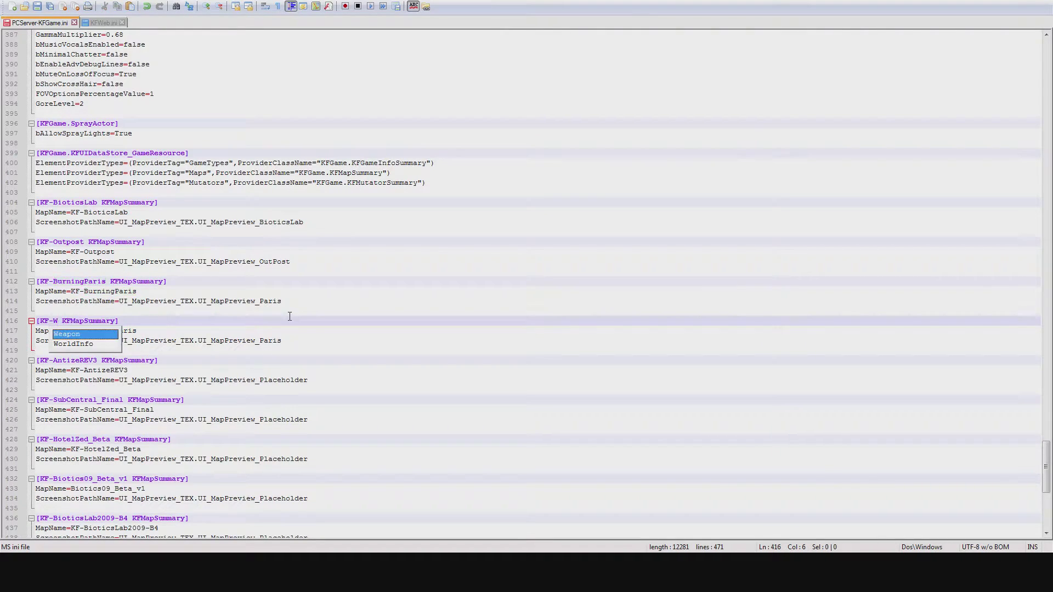
{"action": "type", "text": "raft_Small_"}
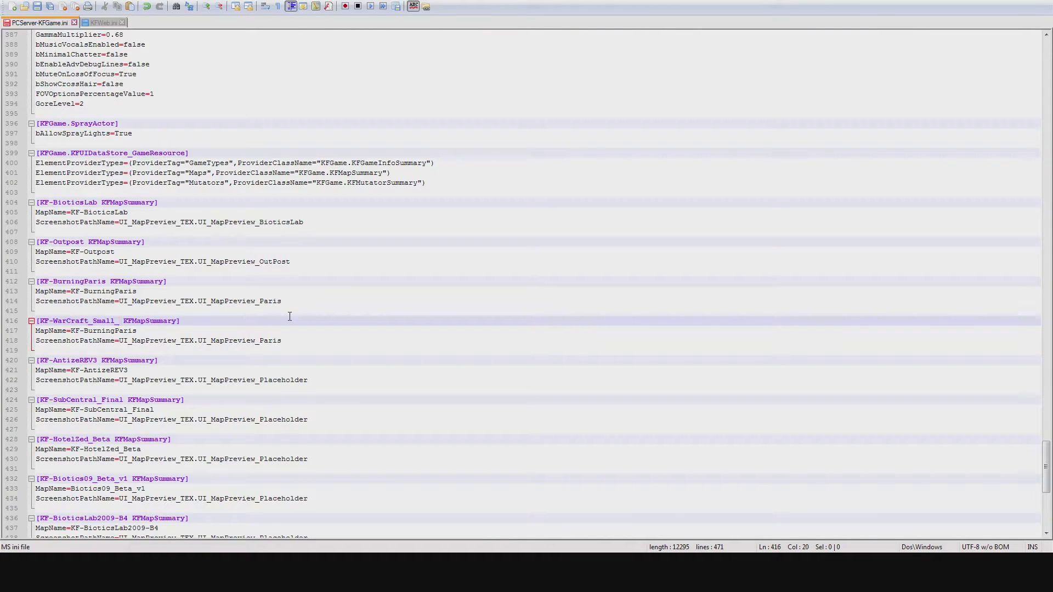
Step: Complete the new entry's section header name with Beta_v2, checking the downloaded map's file name in Downloads
{"action": "left_click", "coordinate": [68, 570]}
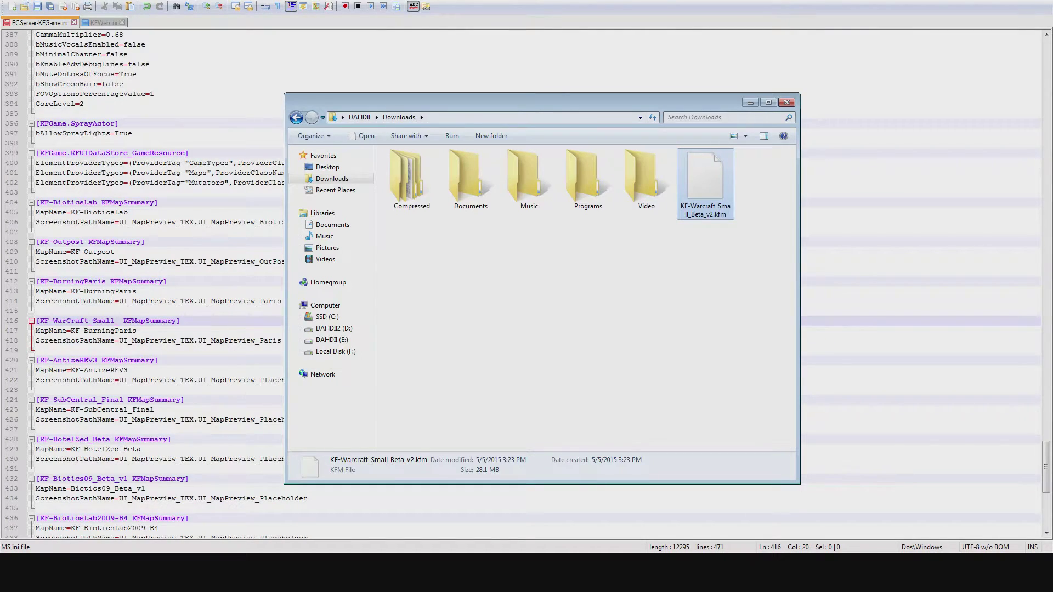
{"action": "left_click", "coordinate": [69, 570]}
{"action": "left_click", "coordinate": [68, 570]}
{"action": "left_click", "coordinate": [69, 571]}
{"action": "type", "text": "Beta_"}
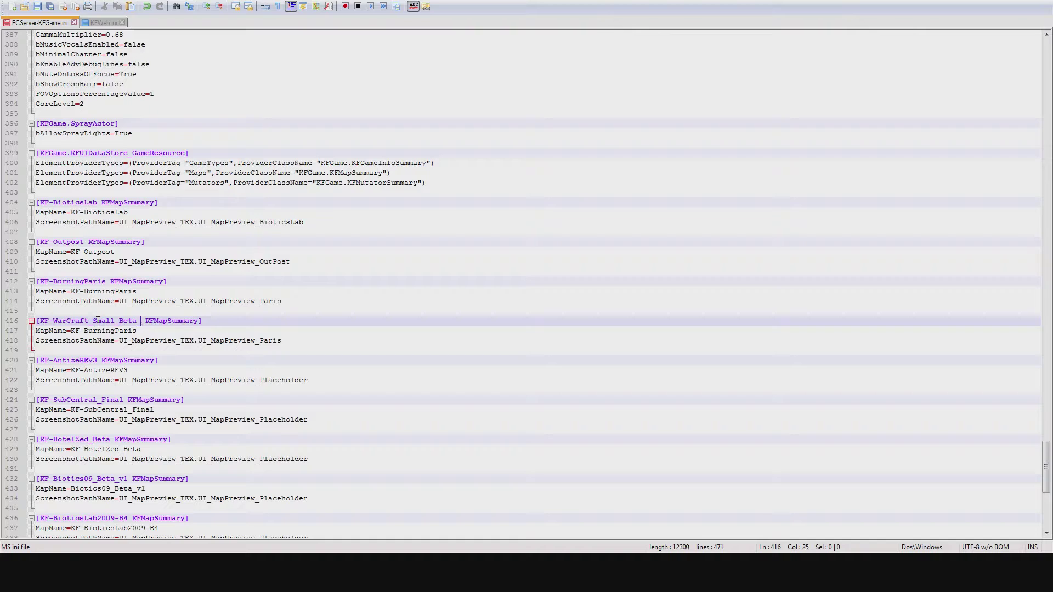
{"action": "type", "text": "V2"}
{"action": "left_click", "coordinate": [69, 571]}
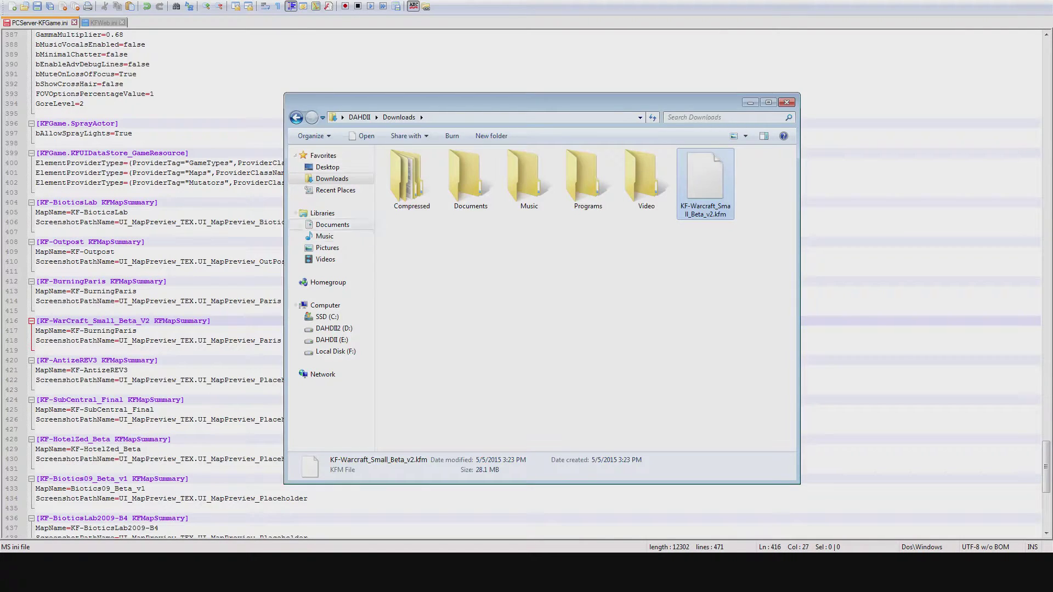
{"action": "left_click", "coordinate": [595, 22]}
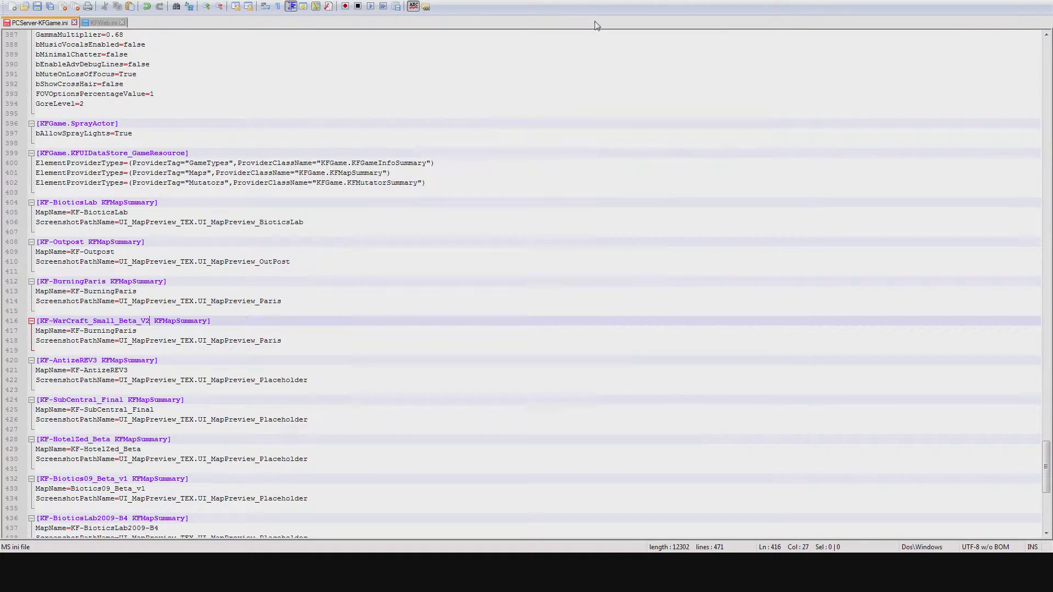
{"action": "key", "text": "BackSpace"}
{"action": "key", "text": "BackSpace"}
{"action": "type", "text": "v2"}
{"action": "left_click", "coordinate": [201, 321]}
Step: Replace BurningParis in the new entry's MapName line with WarCraft_Small_Beta_v2
{"action": "left_click_drag", "start_coordinate": [141, 332], "coordinate": [82, 333]}
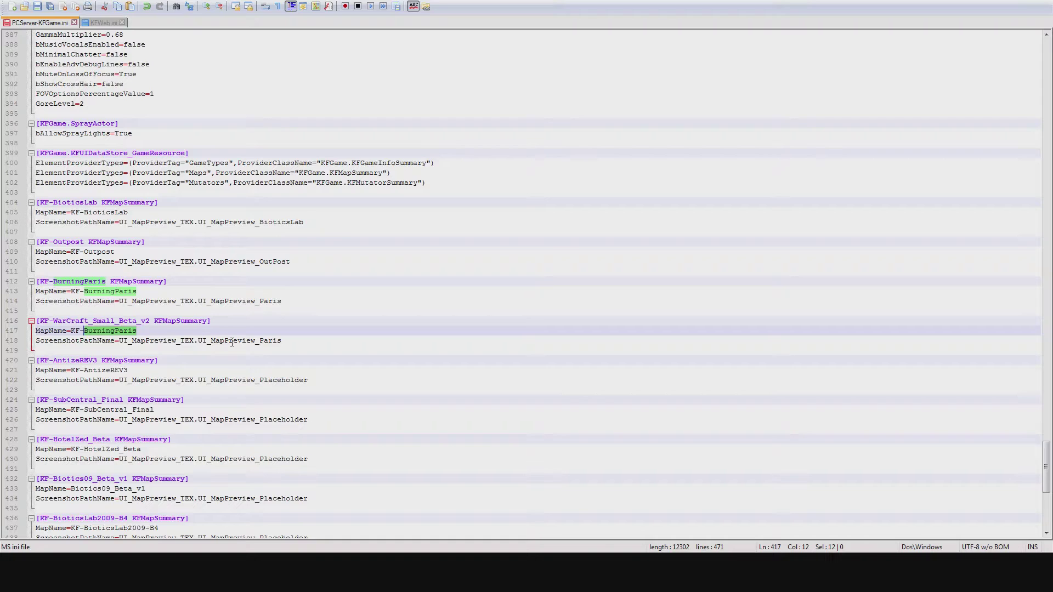
{"action": "type", "text": "-WarCra"}
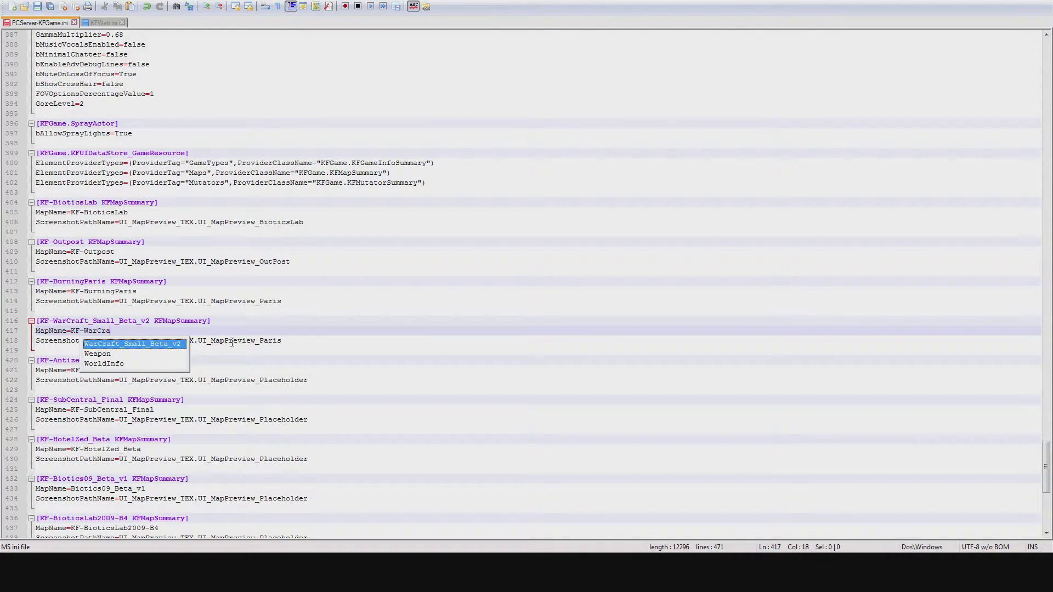
{"action": "type", "text": "ft_Sm"}
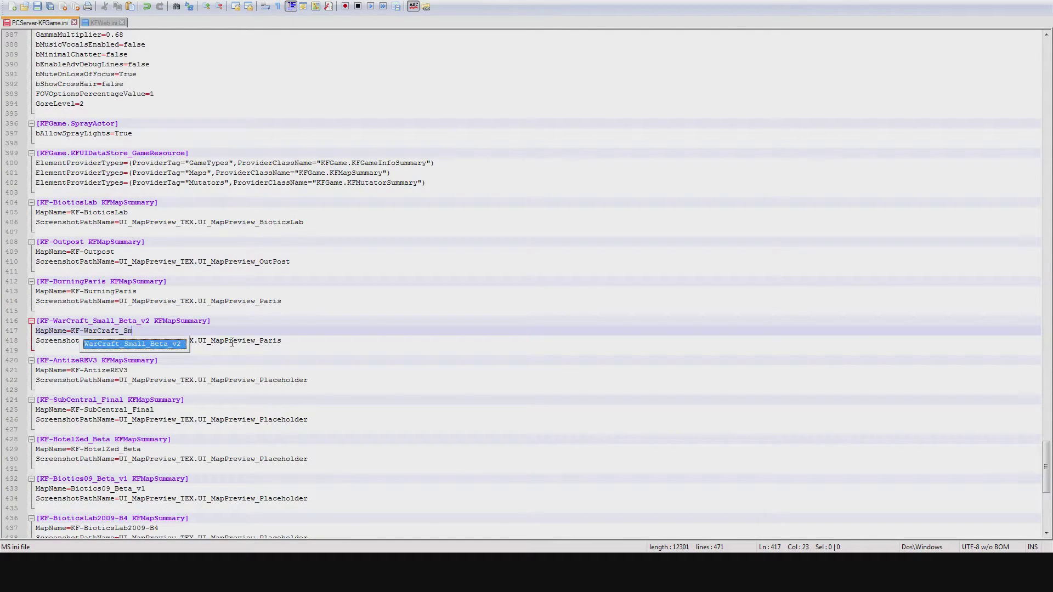
{"action": "type", "text": "all_Beta_v2"}
Step: Compare the entry with the map file's name and correct WarCraft to Warcraft in both the MapName line and the section header
{"action": "key", "text": "alt+Tab"}
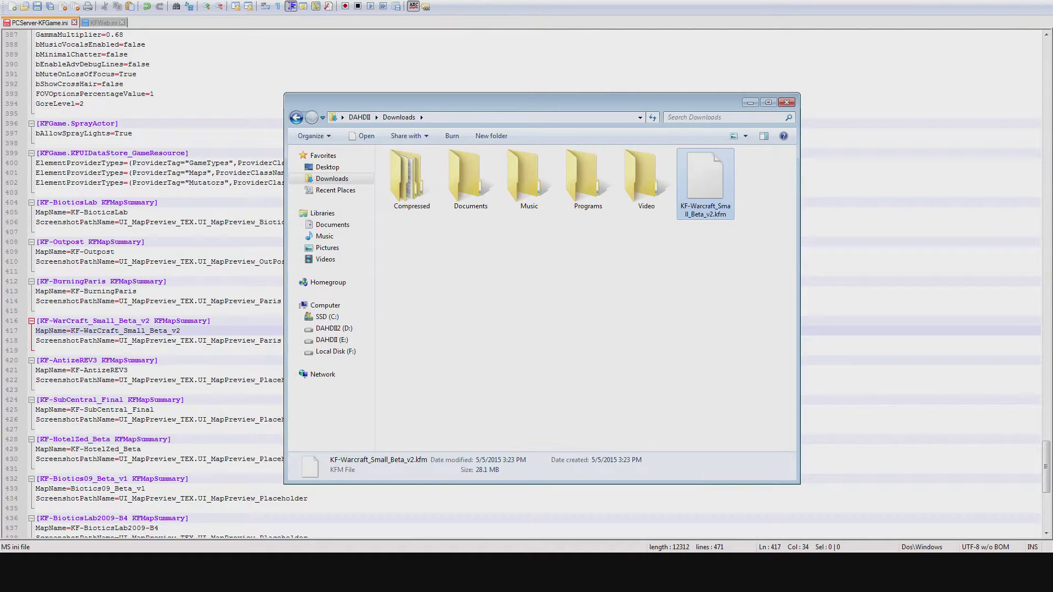
{"action": "key", "text": "alt+Tab"}
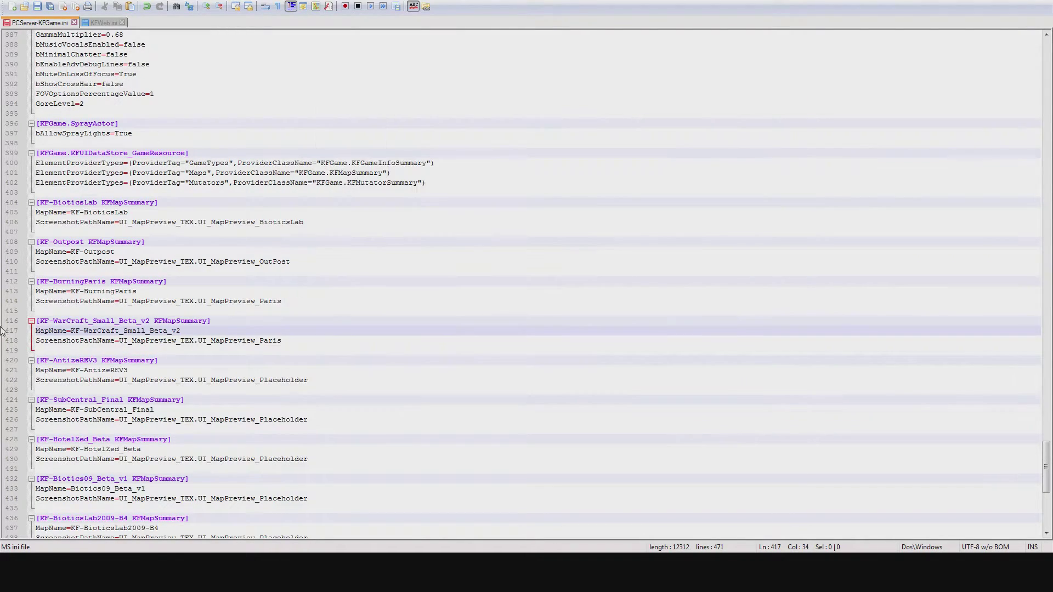
{"action": "left_click", "coordinate": [102, 330]}
{"action": "key", "text": "BackSpace"}
{"action": "type", "text": "c"}
{"action": "key", "text": "Left"}
{"action": "key", "text": "Left"}
{"action": "key", "text": "Left"}
{"action": "key", "text": "Left"}
{"action": "key", "text": "Up"}
{"action": "key", "text": "Left"}
{"action": "key", "text": "Left"}
{"action": "key", "text": "Left"}
{"action": "key", "text": "BackSpace"}
{"action": "type", "text": "c"}
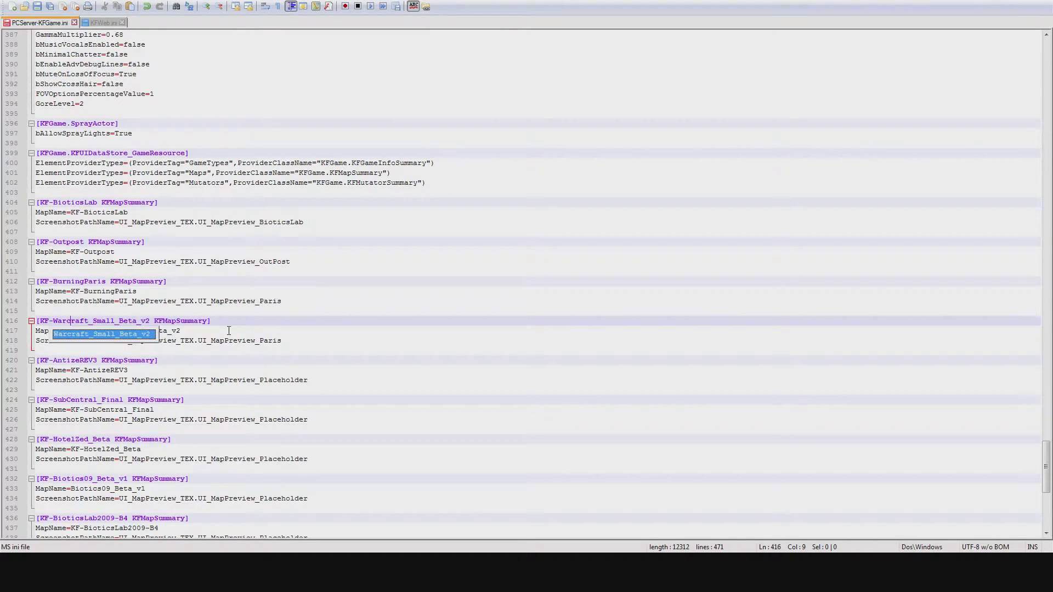
{"action": "left_click", "coordinate": [228, 330]}
{"action": "left_click", "coordinate": [232, 324]}
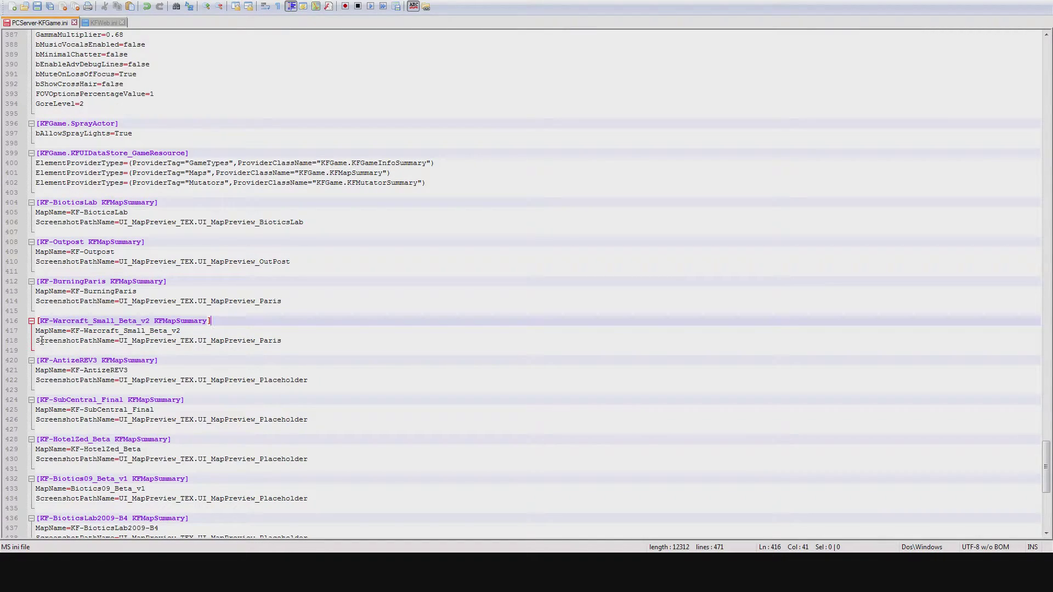
Step: Replace the new entry's ScreenshotPathName value with UI_MapPreview_TEX.UI_MapPreview_Placeholder, copied from the KF-AntizeREV3 entry
{"action": "left_click_drag", "start_coordinate": [124, 341], "coordinate": [301, 339]}
{"action": "key", "text": "BackSpace"}
{"action": "key", "text": "BackSpace"}
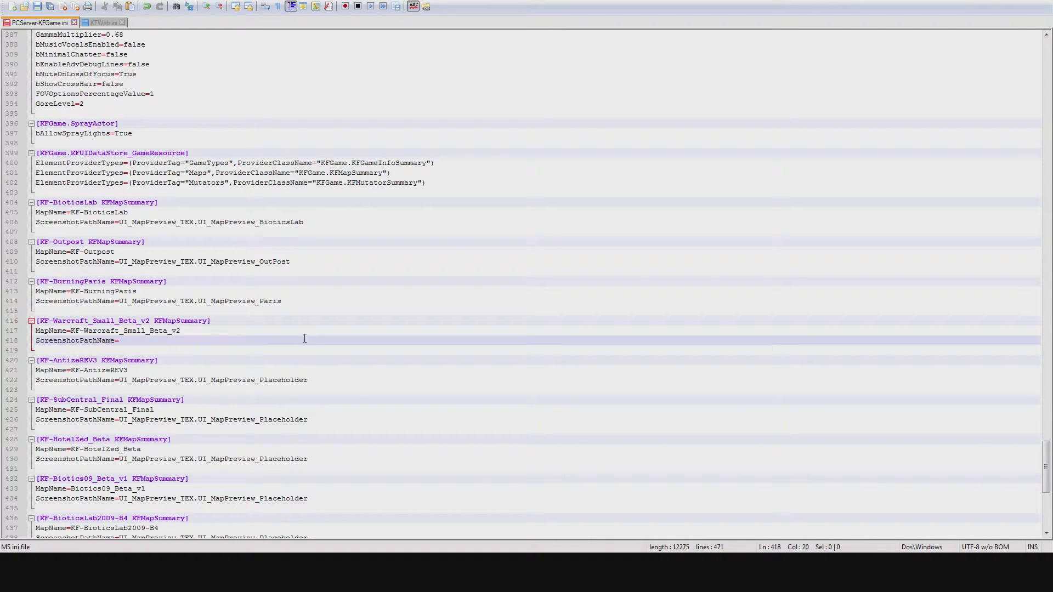
{"action": "left_click_drag", "start_coordinate": [308, 380], "coordinate": [128, 380]}
{"action": "key", "text": "ctrl+c"}
{"action": "left_click", "coordinate": [160, 344]}
{"action": "key", "text": "ctrl+v"}
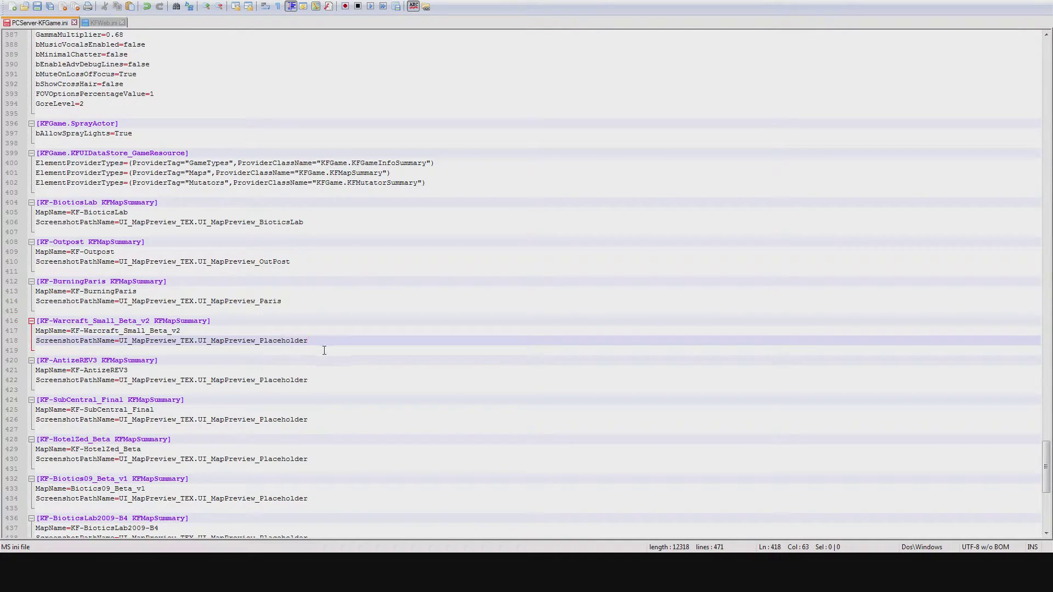
Step: Check the three lines of the KF-Warcraft_Small_Beta_v2 entry and save the config file
{"action": "key", "text": "Up"}
{"action": "key", "text": "Down"}
{"action": "key", "text": "Up"}
{"action": "key", "text": "Up"}
{"action": "key", "text": "Down"}
{"action": "key", "text": "Down"}
{"action": "key", "text": "Up"}
{"action": "key", "text": "Up"}
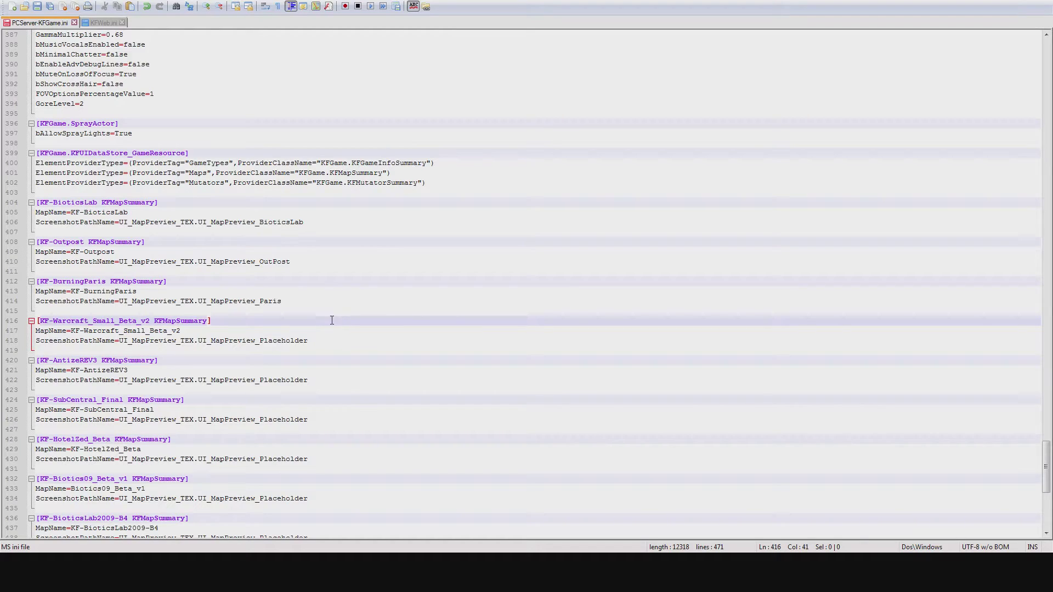
{"action": "key", "text": "Down"}
{"action": "key", "text": "Down"}
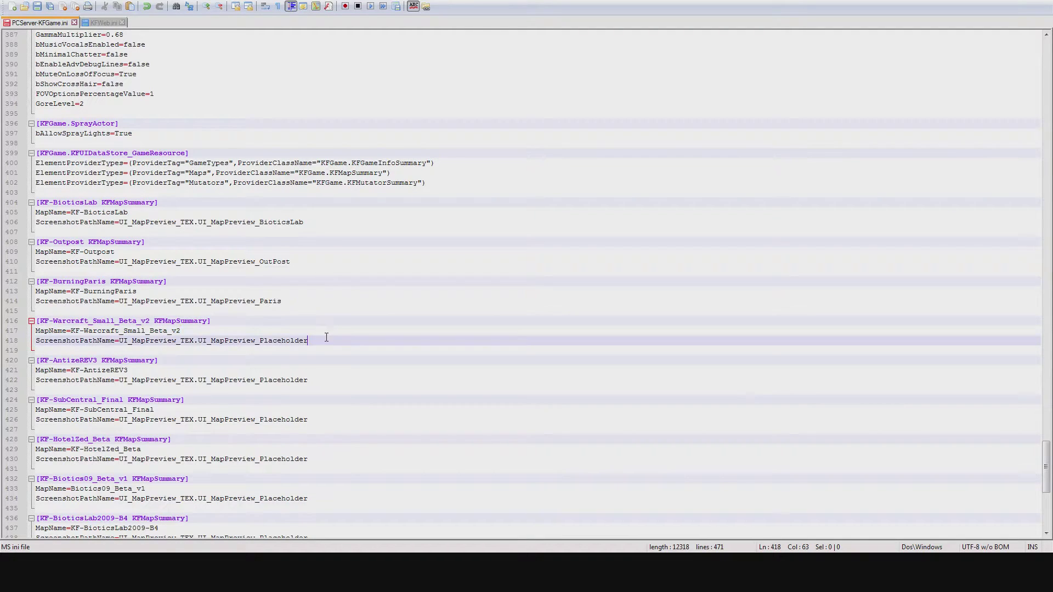
{"action": "key", "text": "Up"}
{"action": "key", "text": "Up"}
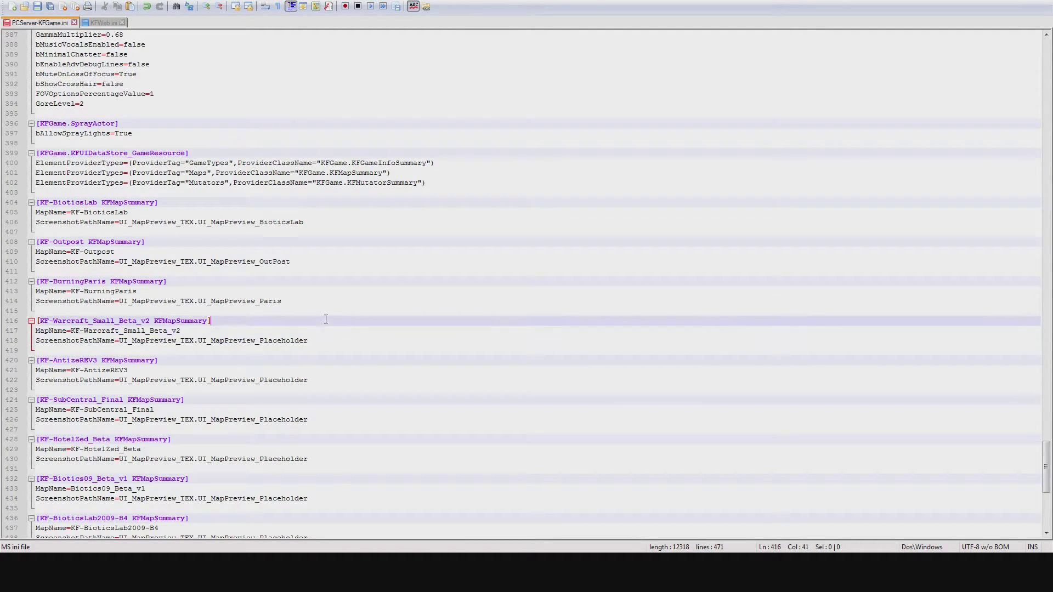
{"action": "key", "text": "Down"}
{"action": "key", "text": "Down"}
{"action": "key", "text": "Up"}
{"action": "key", "text": "Up"}
{"action": "left_click", "coordinate": [37, 7]}
Step: Look over the other sections of PCServer-KFGame.ini and close the editor
{"action": "scroll", "coordinate": [183, 239], "scroll_direction": "down", "scroll_amount": 9}
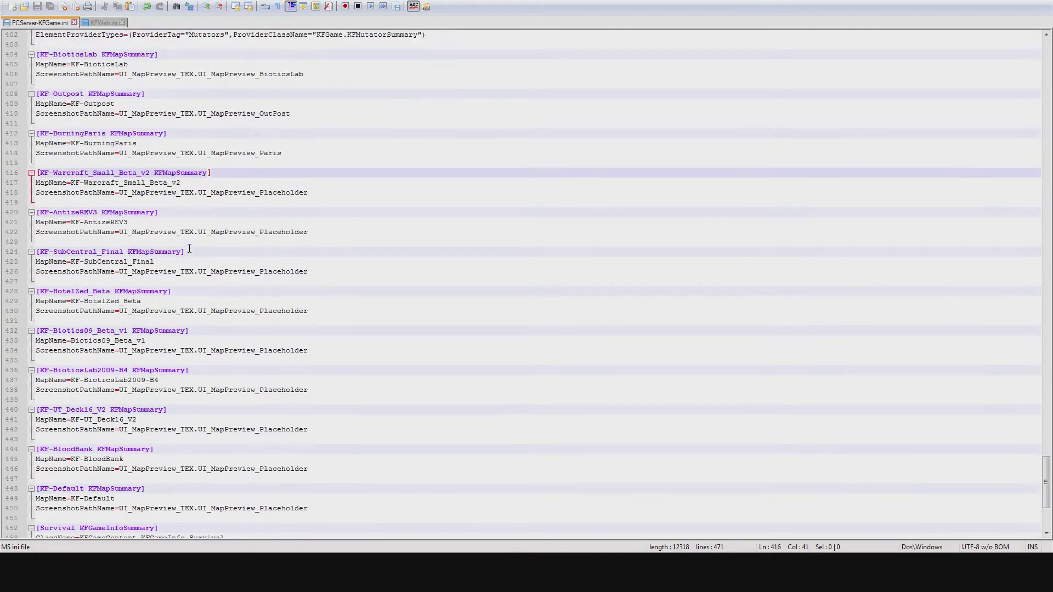
{"action": "scroll", "coordinate": [190, 250], "scroll_direction": "down", "scroll_amount": 3}
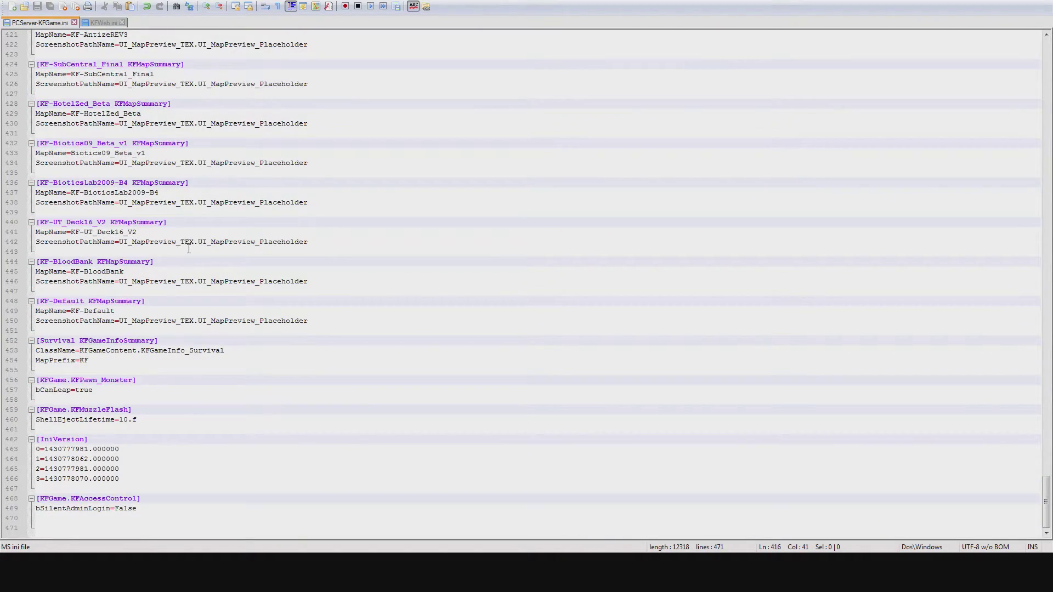
{"action": "scroll", "coordinate": [205, 374], "scroll_direction": "up", "scroll_amount": 20}
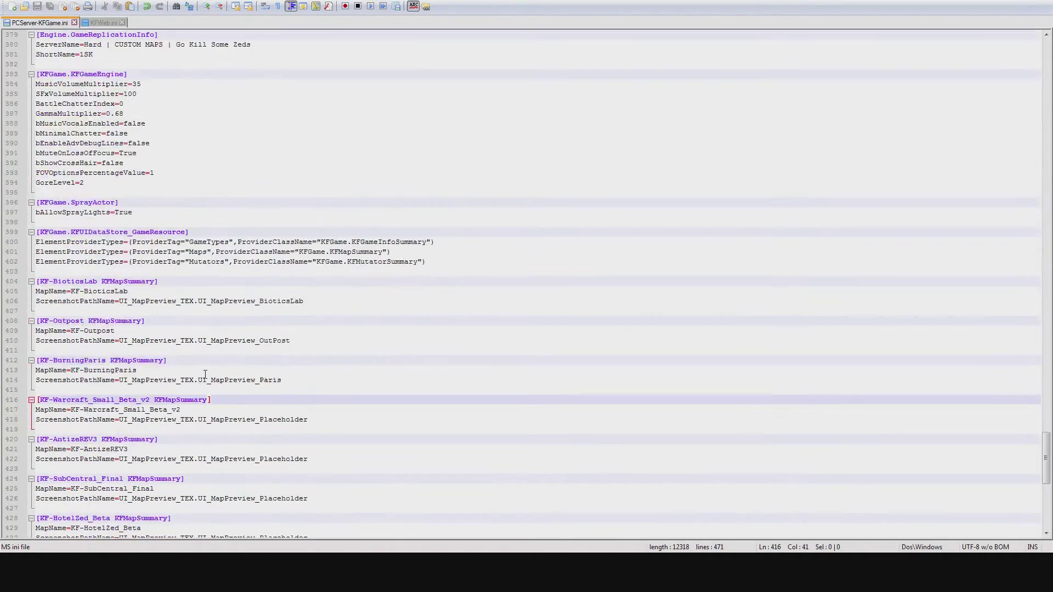
{"action": "scroll", "coordinate": [205, 375], "scroll_direction": "up", "scroll_amount": 14}
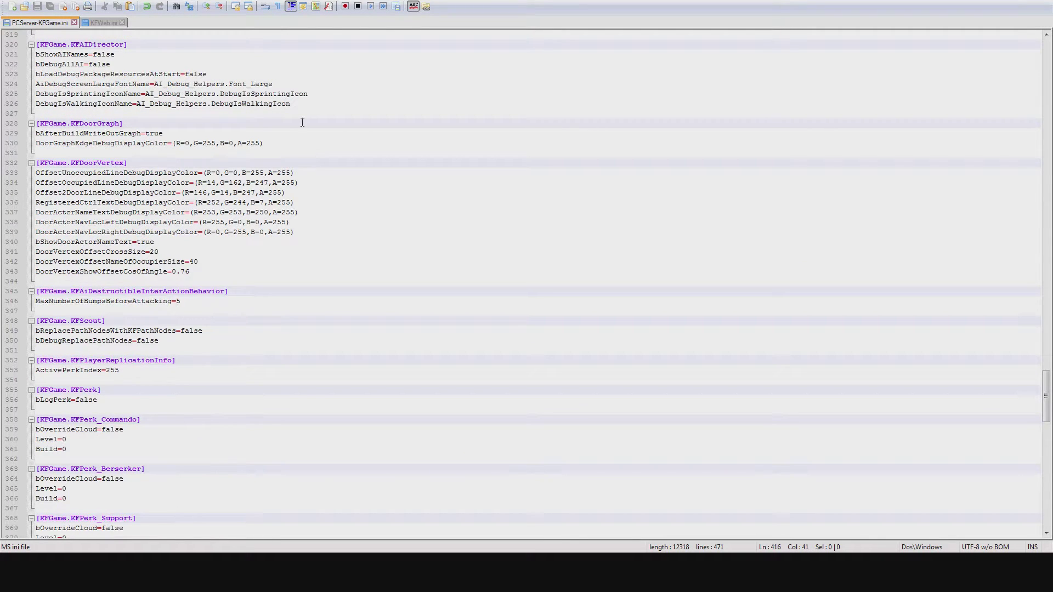
{"action": "scroll", "coordinate": [221, 362], "scroll_direction": "down", "scroll_amount": 3}
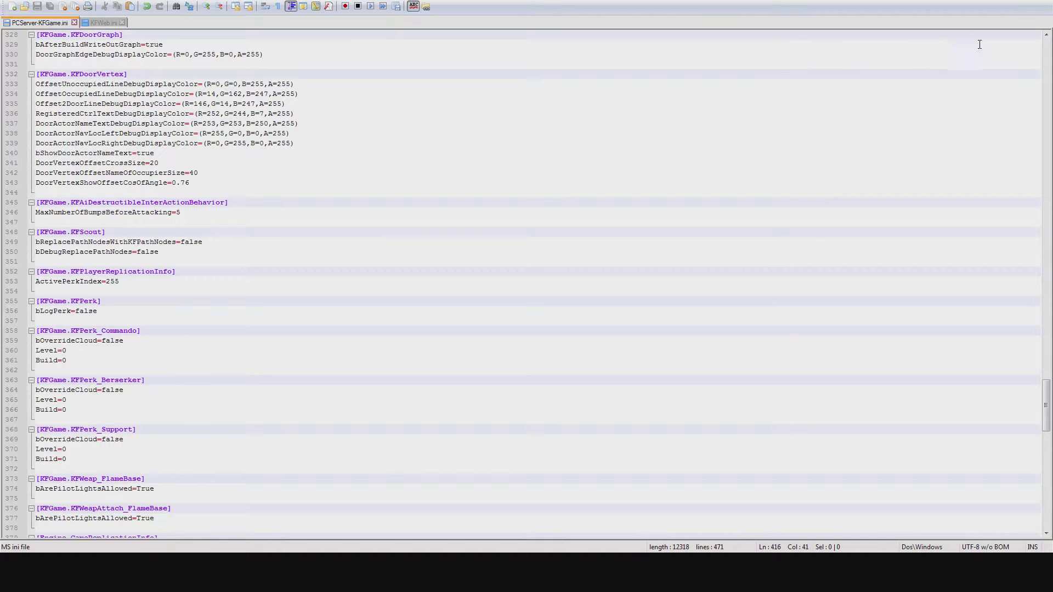
{"action": "left_click", "coordinate": [1040, 2]}
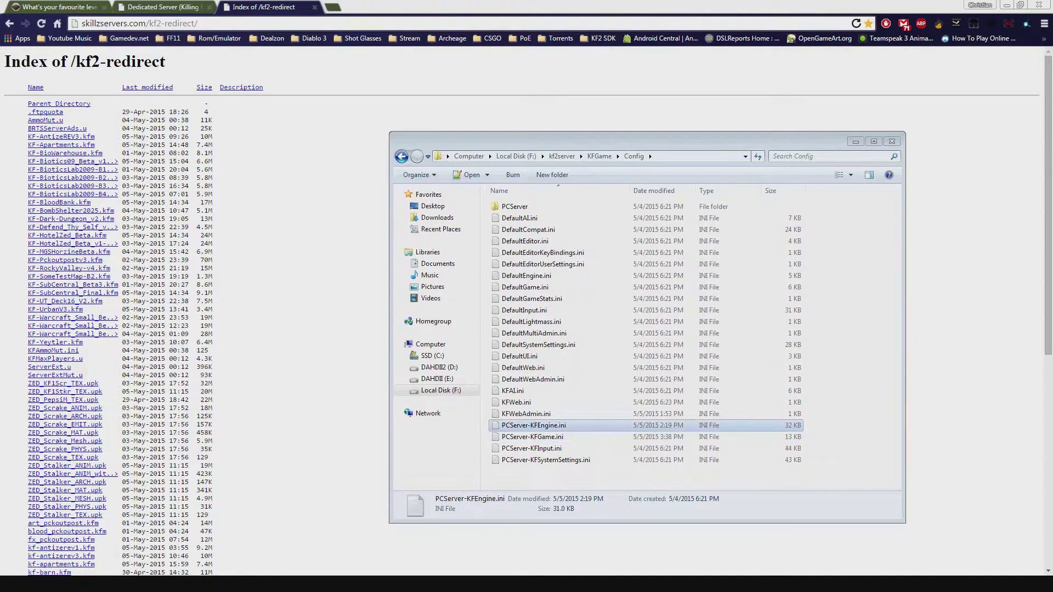
Step: Open PCServer-KFEngine.ini from the server's Config folder in Notepad++ and close the other open file
{"action": "right_click", "coordinate": [549, 426]}
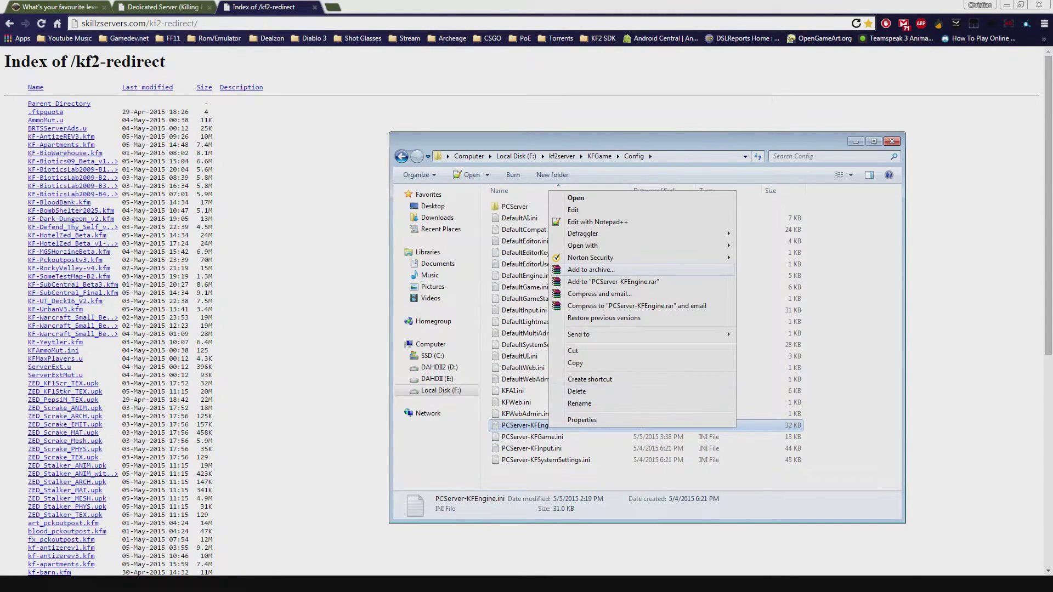
{"action": "left_click", "coordinate": [597, 222]}
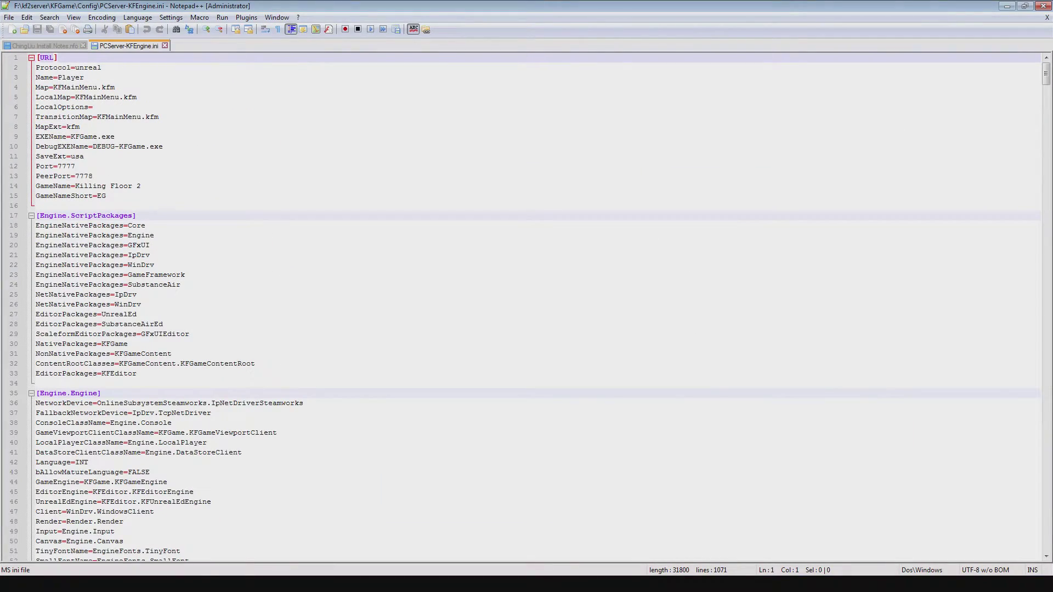
{"action": "left_click", "coordinate": [83, 45]}
Step: Examine the RedirectToURL setting under [IpDrv.HTTPDownload] near the end of PCServer-KFEngine.ini, along with the sections just above it
{"action": "left_click_drag", "start_coordinate": [1046, 73], "coordinate": [1046, 543]}
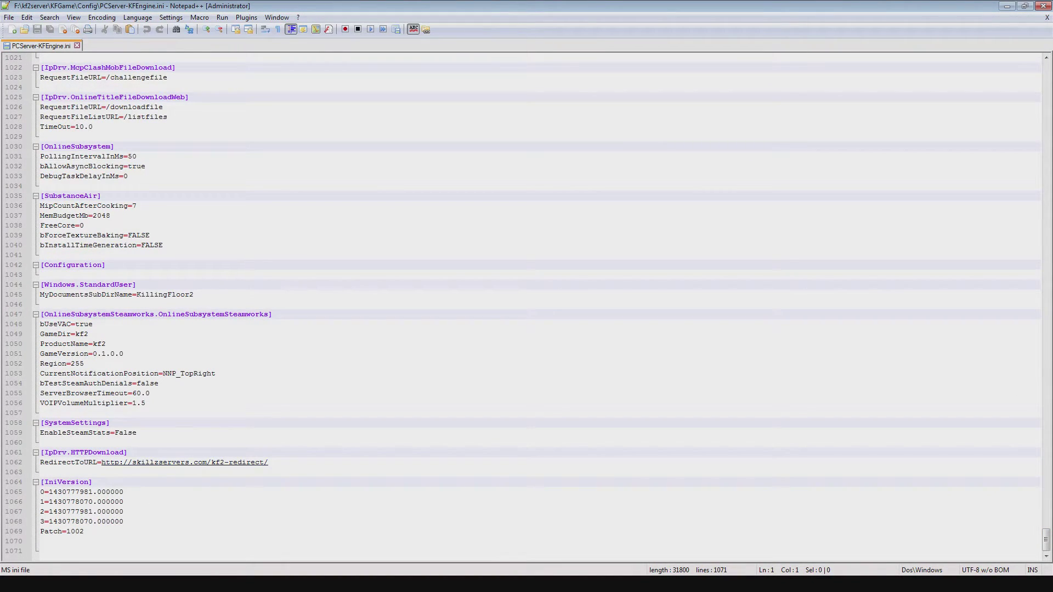
{"action": "left_click_drag", "start_coordinate": [269, 462], "coordinate": [101, 462]}
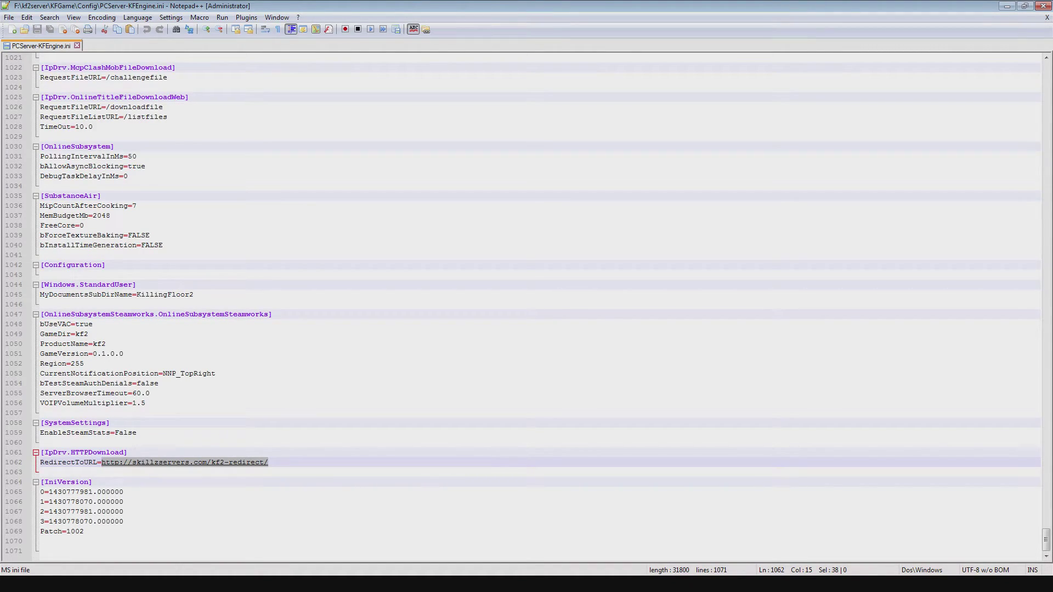
{"action": "key", "text": "Up"}
{"action": "key", "text": "Up"}
{"action": "key", "text": "Up"}
{"action": "key", "text": "Up"}
{"action": "key", "text": "Up"}
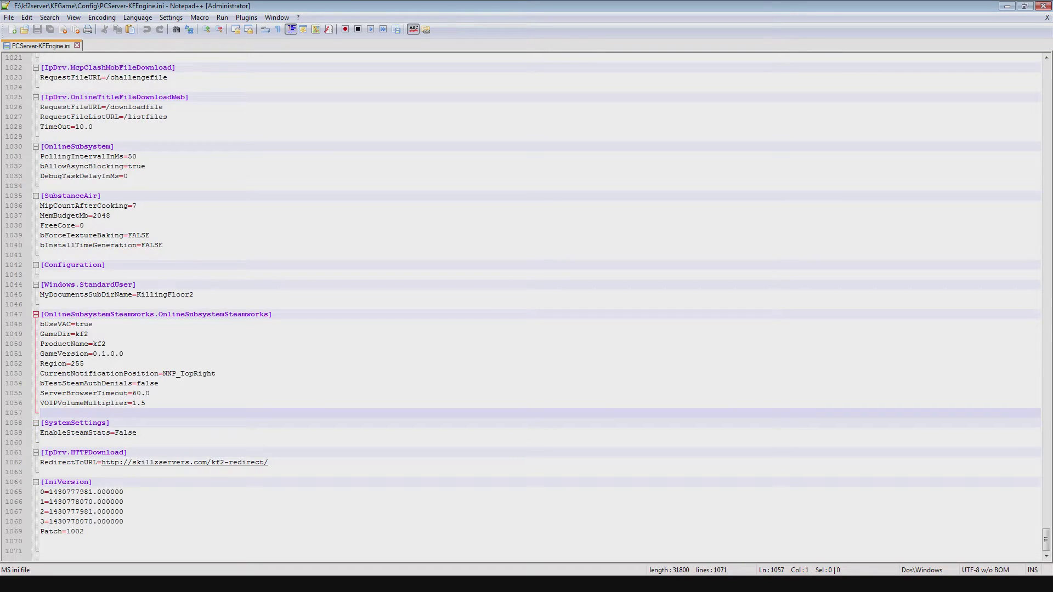
{"action": "key", "text": "Down"}
{"action": "key", "text": "Down"}
{"action": "key", "text": "Down"}
{"action": "key", "text": "Down"}
{"action": "key", "text": "Down"}
{"action": "key", "text": "Up"}
{"action": "key", "text": "Up"}
{"action": "key", "text": "Up"}
{"action": "key", "text": "Down"}
{"action": "key", "text": "Up"}
{"action": "key", "text": "Up"}
{"action": "key", "text": "Up"}
{"action": "key", "text": "Up"}
{"action": "key", "text": "Up"}
{"action": "key", "text": "Up"}
{"action": "key", "text": "Up"}
{"action": "key", "text": "Up"}
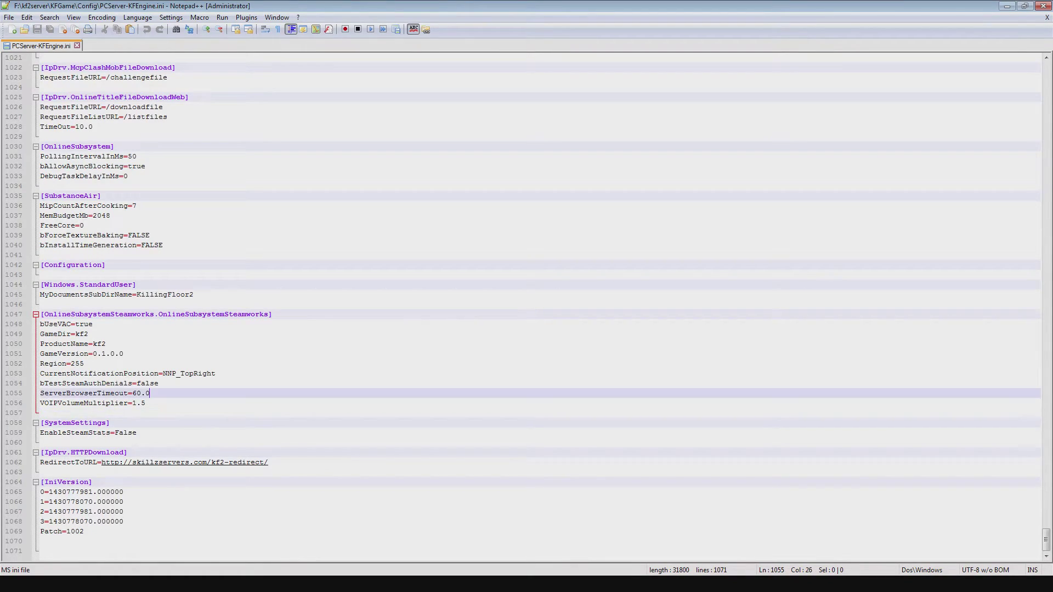
{"action": "key", "text": "Up"}
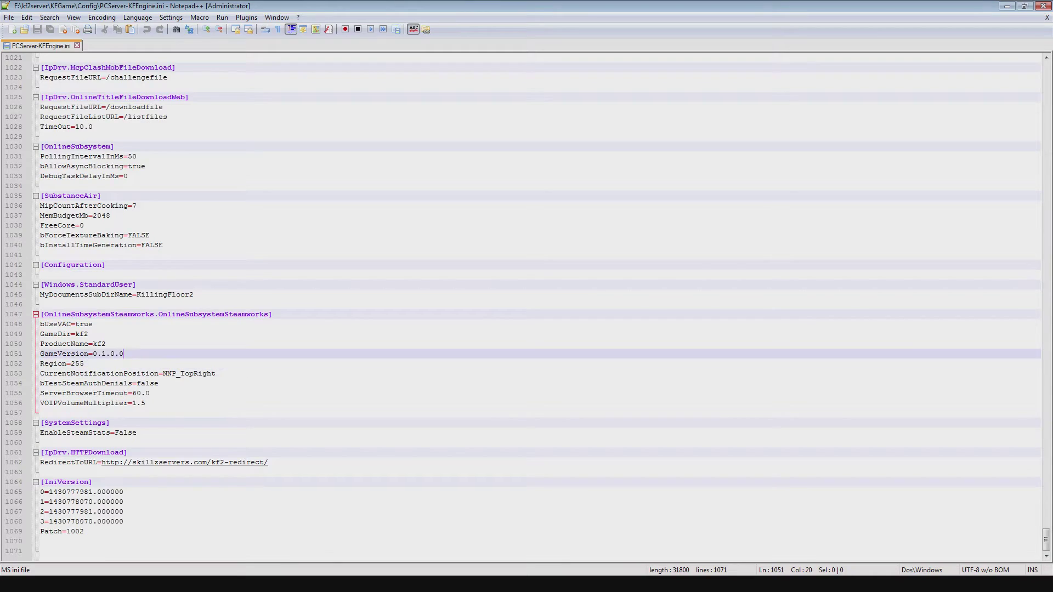
{"action": "key", "text": "Up"}
{"action": "key", "text": "Up"}
{"action": "left_click_drag", "start_coordinate": [268, 463], "coordinate": [190, 462]}
{"action": "left_click", "coordinate": [189, 443]}
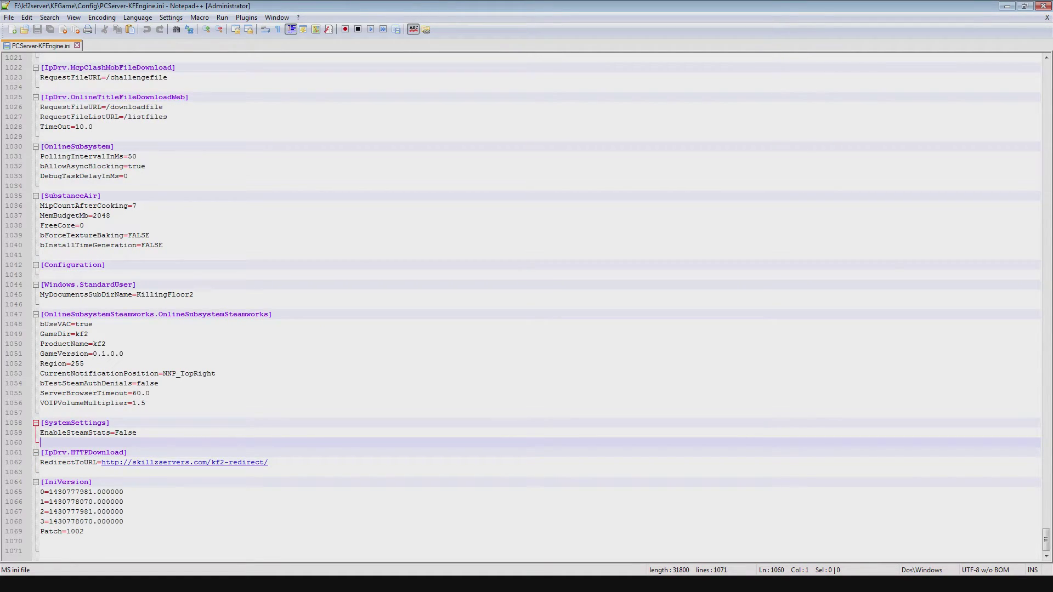
Step: Switch to Chrome and look through the map and package files listed in the kf2-redirect directory
{"action": "key", "text": "alt+Tab"}
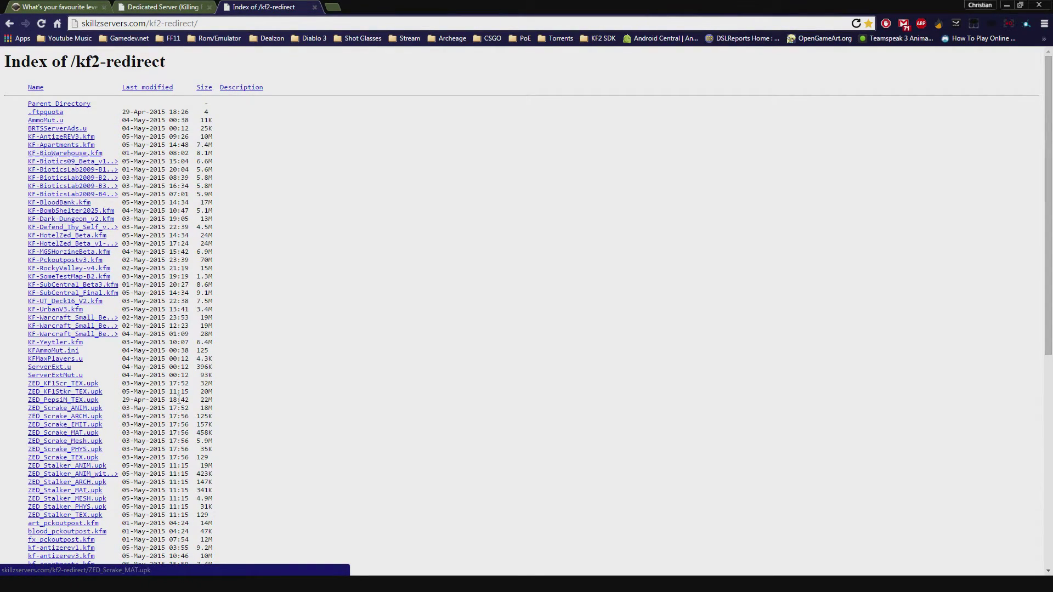
{"action": "scroll", "coordinate": [159, 382], "scroll_direction": "down", "scroll_amount": 4}
{"action": "scroll", "coordinate": [82, 285], "scroll_direction": "up", "scroll_amount": 4}
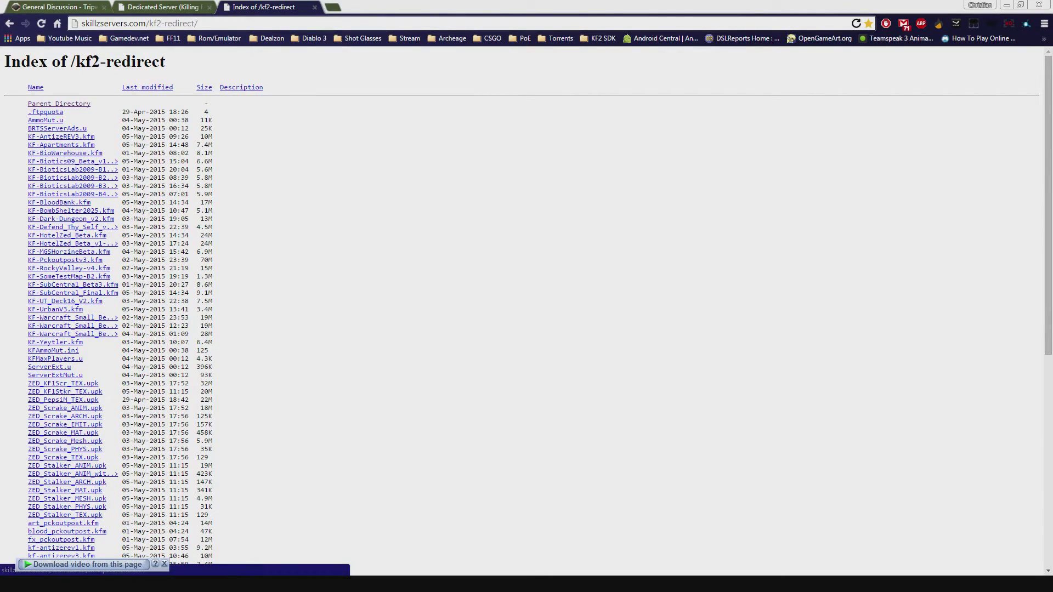
{"action": "triple_click", "coordinate": [163, 146]}
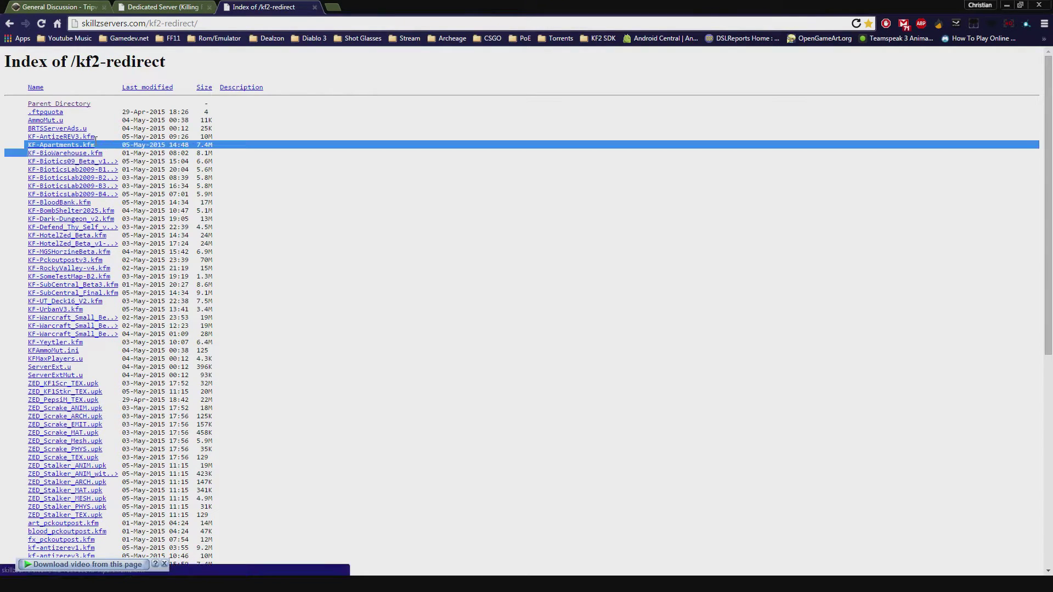
{"action": "left_click", "coordinate": [163, 146]}
{"action": "scroll", "coordinate": [106, 222], "scroll_direction": "down", "scroll_amount": 1}
{"action": "scroll", "coordinate": [105, 222], "scroll_direction": "up", "scroll_amount": 1}
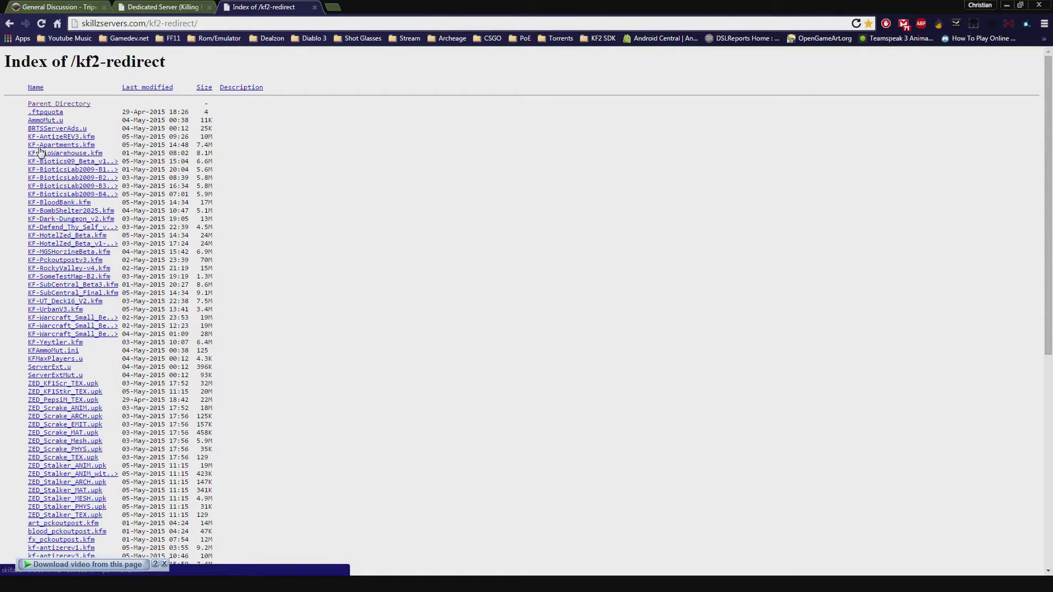
{"action": "scroll", "coordinate": [69, 203], "scroll_direction": "down", "scroll_amount": 7}
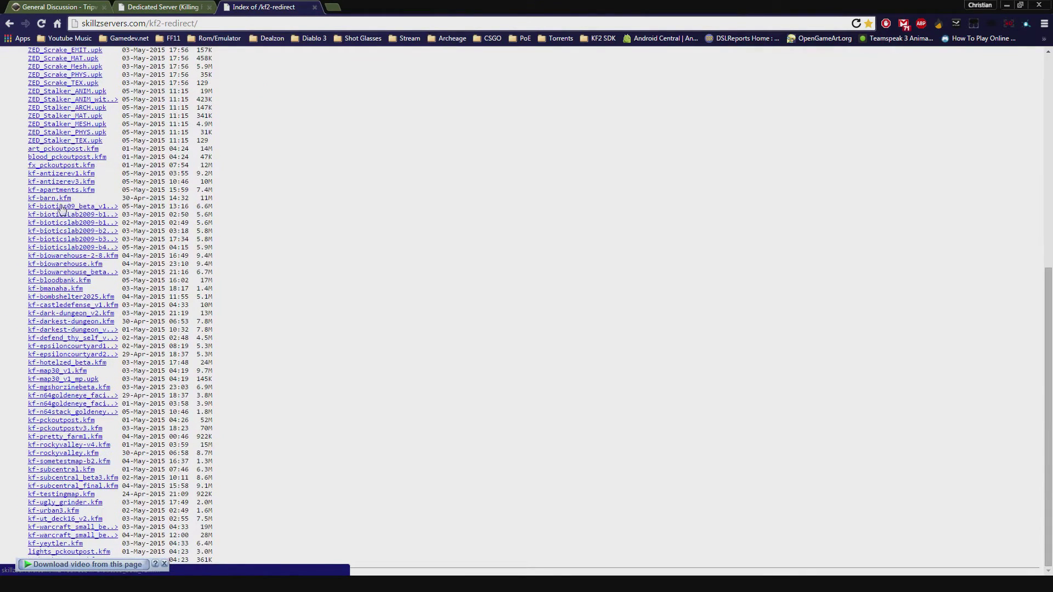
Step: Examine the kf-apartments.kfm entry and the surrounding file names in the kf2-redirect listing
{"action": "left_click_drag", "start_coordinate": [16, 190], "coordinate": [109, 188]}
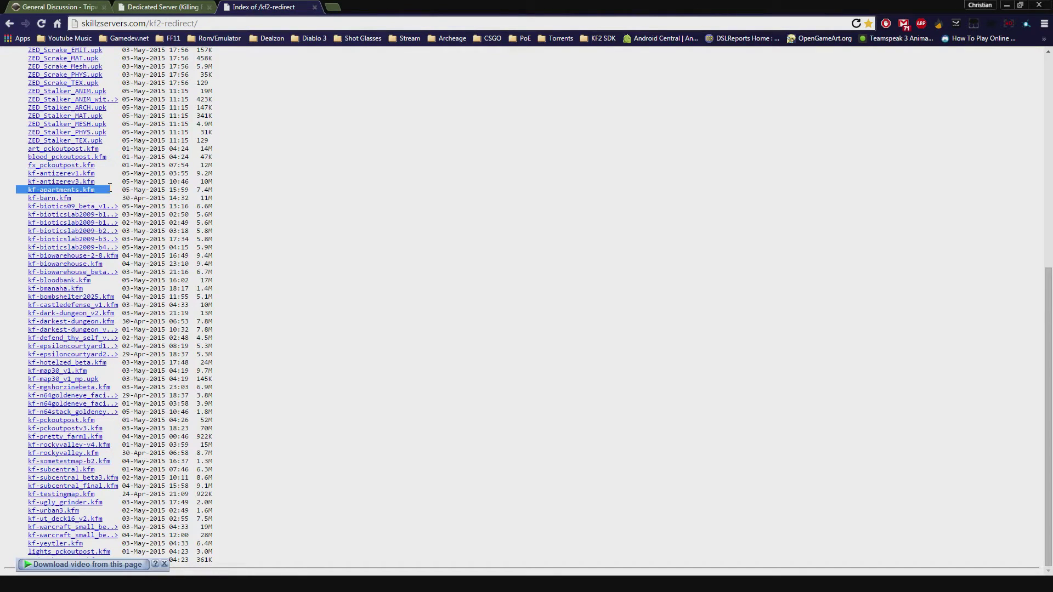
{"action": "left_click", "coordinate": [11, 187]}
{"action": "left_click_drag", "start_coordinate": [26, 190], "coordinate": [141, 191]}
{"action": "left_click", "coordinate": [107, 190]}
{"action": "left_click", "coordinate": [19, 190]}
{"action": "left_click", "coordinate": [205, 272]}
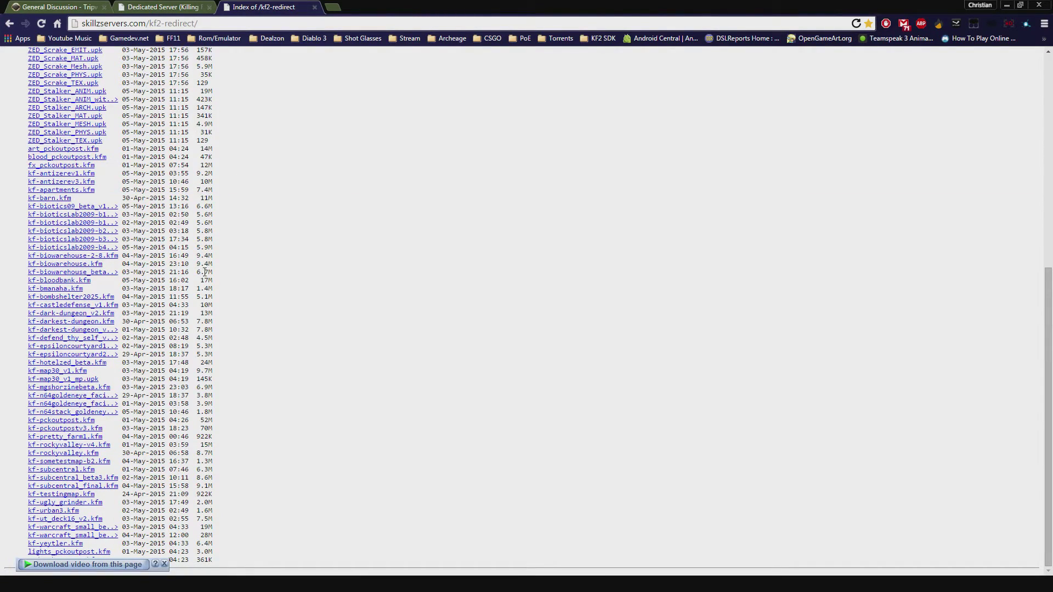
{"action": "scroll", "coordinate": [207, 274], "scroll_direction": "up", "scroll_amount": 7}
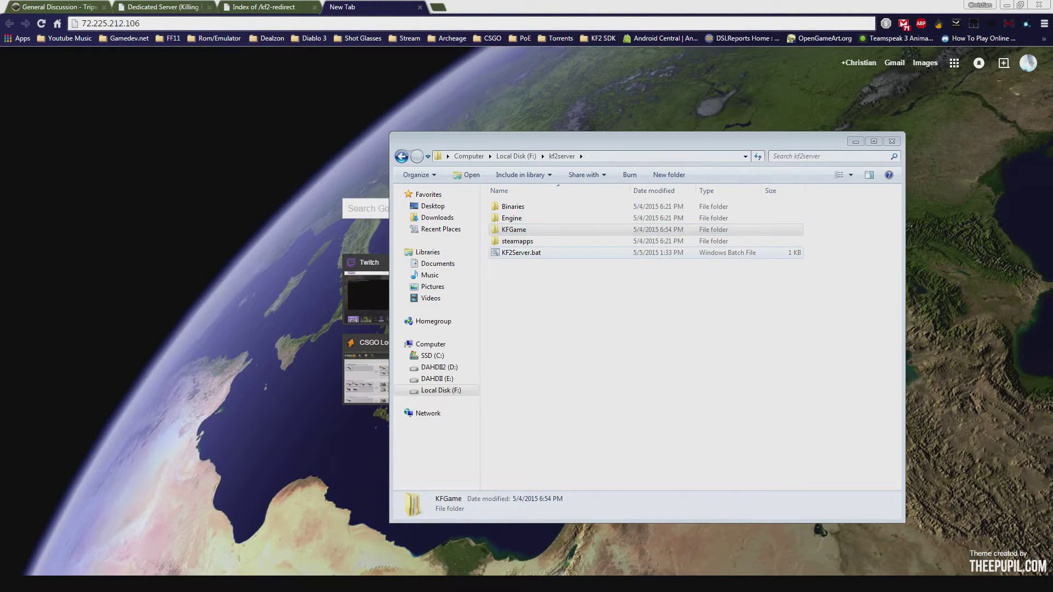
Step: Start the dedicated server with KF2Server.bat and return to the new tab in Chrome
{"action": "double_click", "coordinate": [521, 252]}
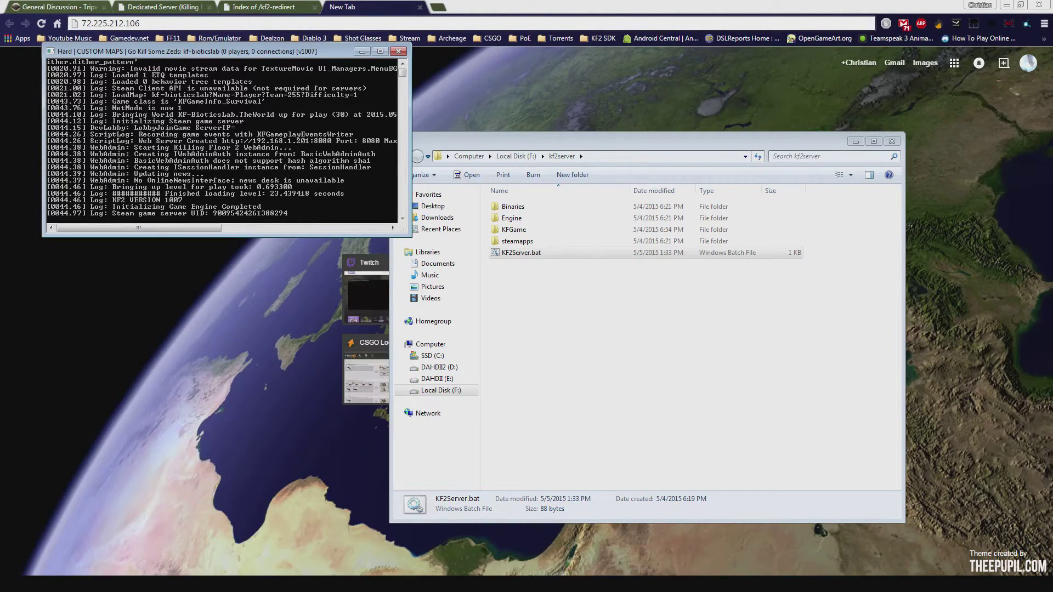
{"action": "left_click", "coordinate": [310, 263]}
{"action": "left_click", "coordinate": [366, 23]}
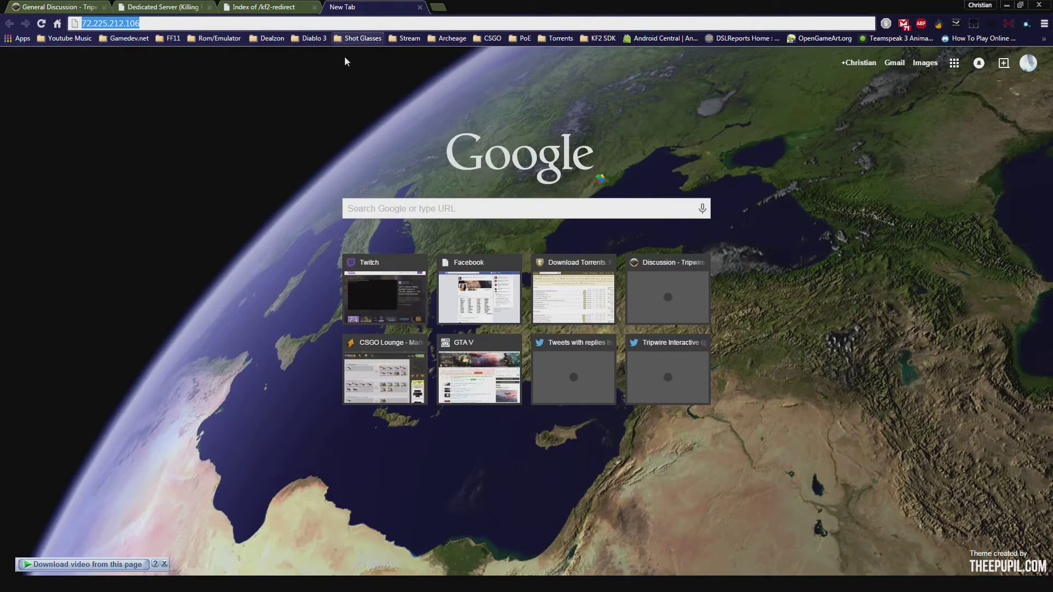
Step: Log in to the server's WebAdmin at its IP address on port 8080 and open the map cycle settings
{"action": "left_click", "coordinate": [178, 23]}
{"action": "type", "text": ":8080"}
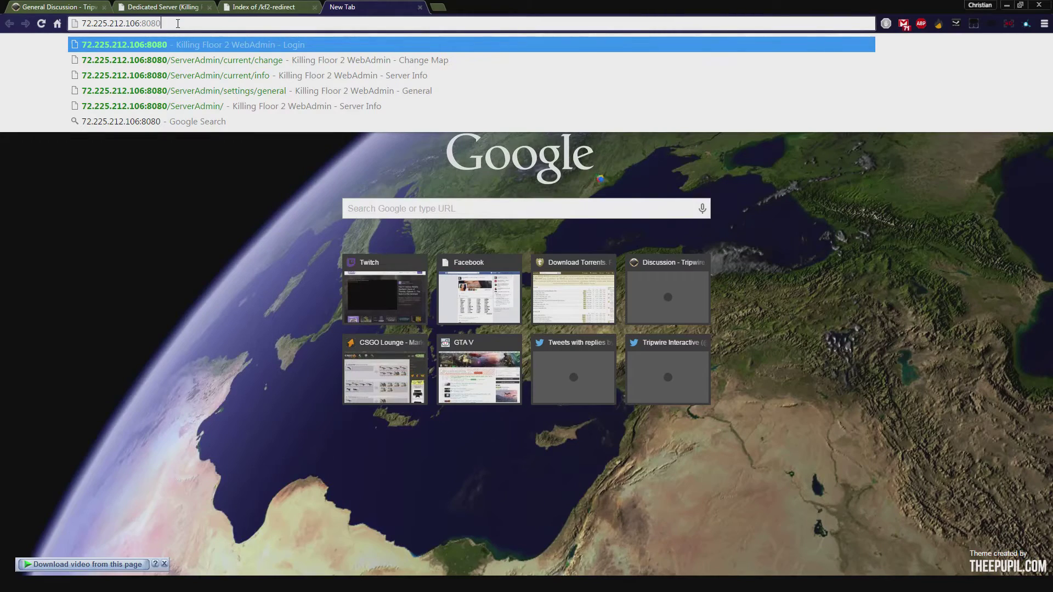
{"action": "key", "text": "Return"}
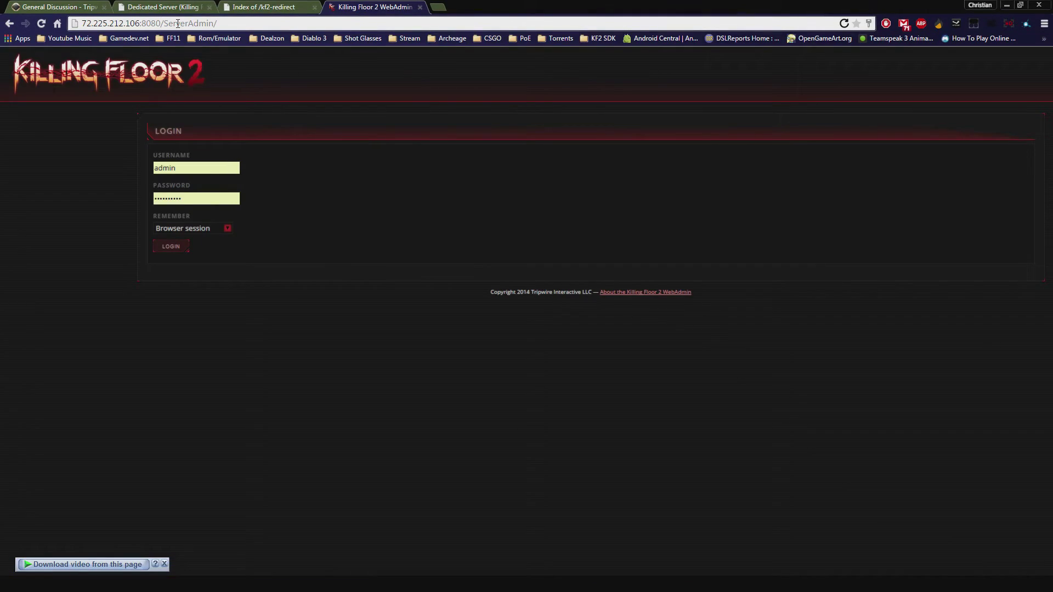
{"action": "left_click", "coordinate": [171, 247]}
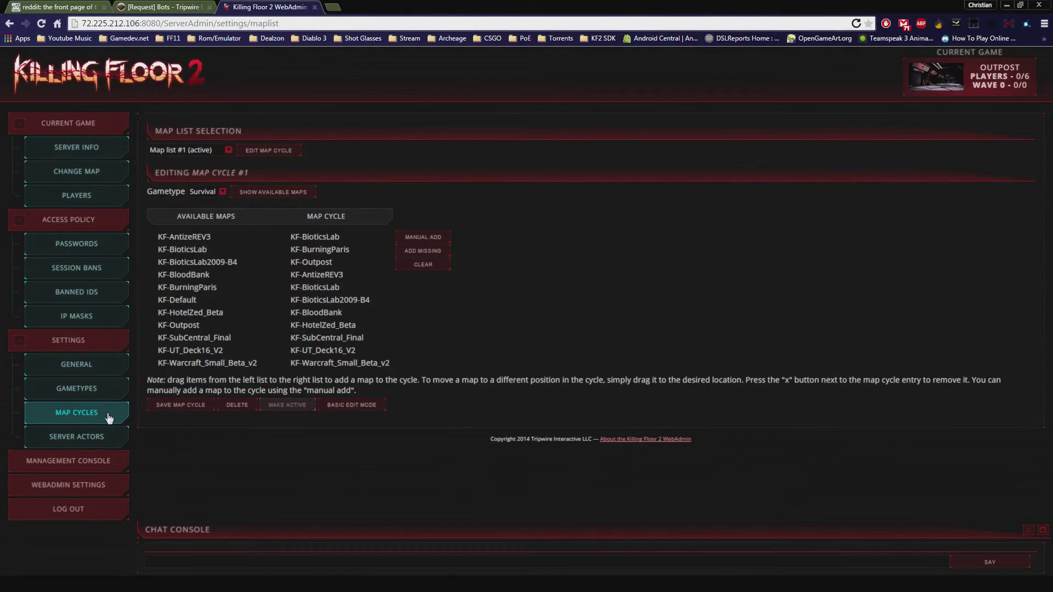
{"action": "left_click", "coordinate": [71, 419]}
Step: Add KF-BurningParis from the available maps to the map cycle and remove the added entry again
{"action": "left_click_drag", "start_coordinate": [171, 290], "coordinate": [323, 285]}
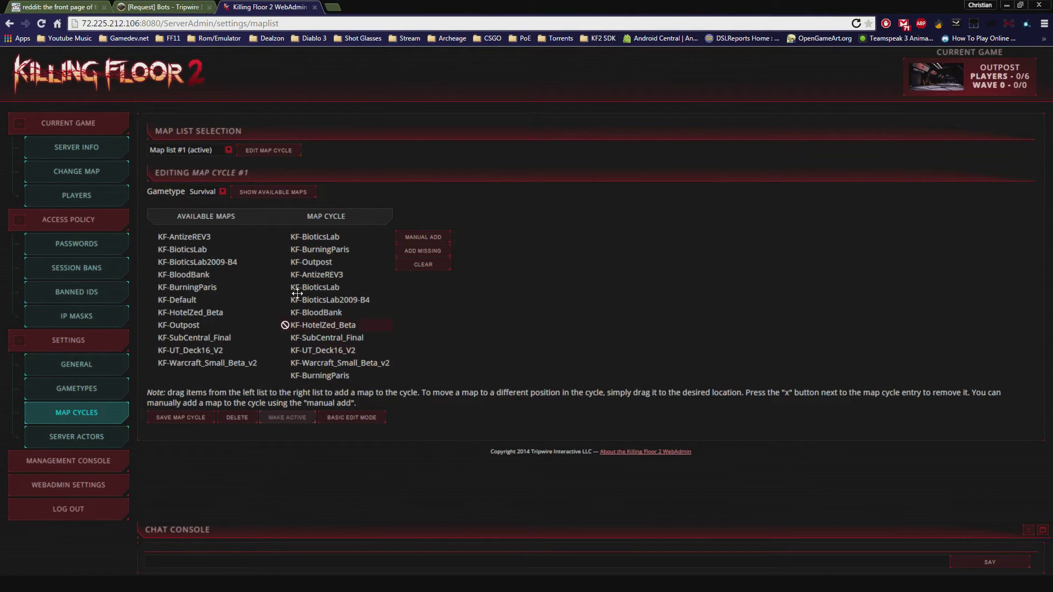
{"action": "left_click", "coordinate": [287, 376]}
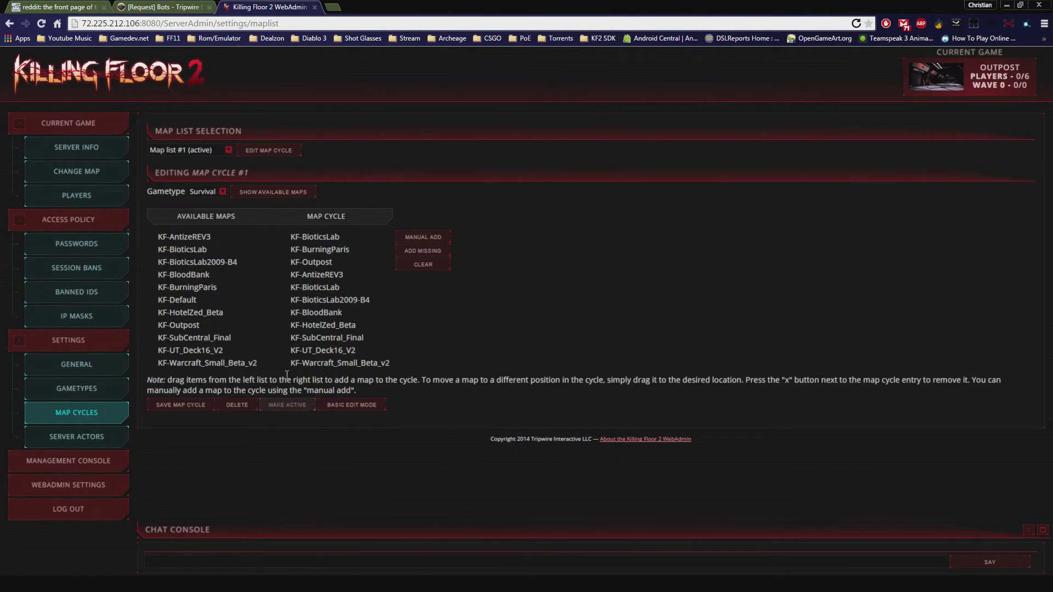
Step: Remove the first KF-BioticsLab and KF-BurningParis entries from the map cycle and save the cycle
{"action": "left_click_drag", "start_coordinate": [283, 237], "coordinate": [193, 234]}
{"action": "left_click_drag", "start_coordinate": [315, 235], "coordinate": [198, 235]}
{"action": "left_click", "coordinate": [284, 240]}
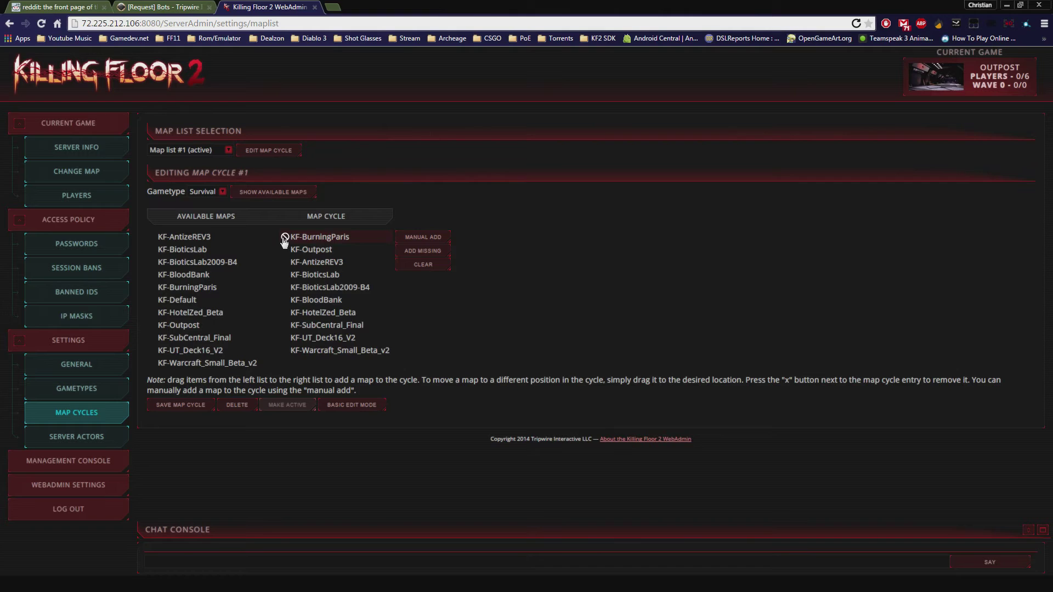
{"action": "left_click", "coordinate": [285, 238]}
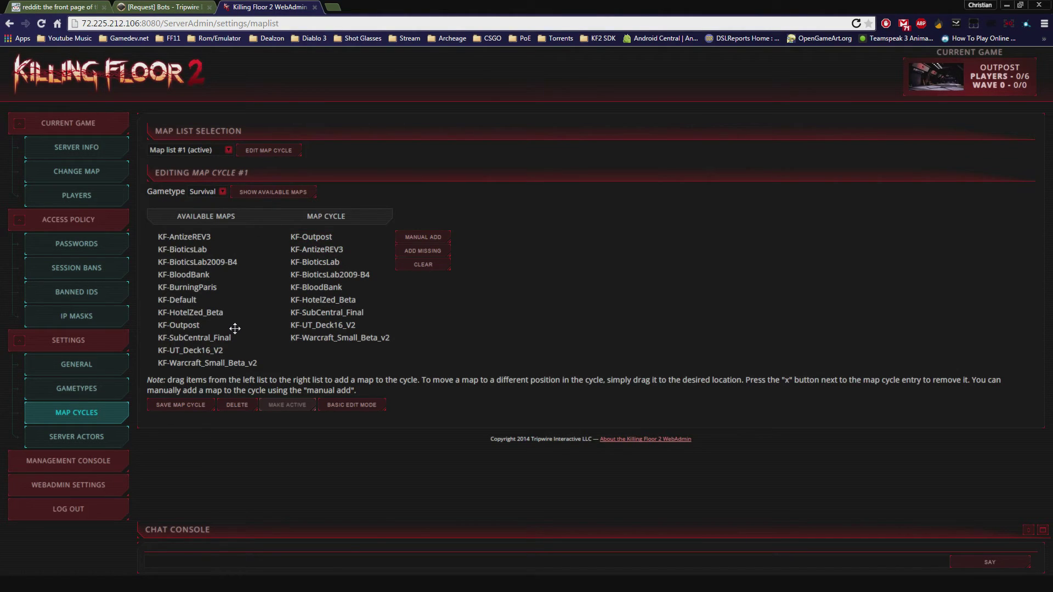
{"action": "left_click", "coordinate": [176, 405]}
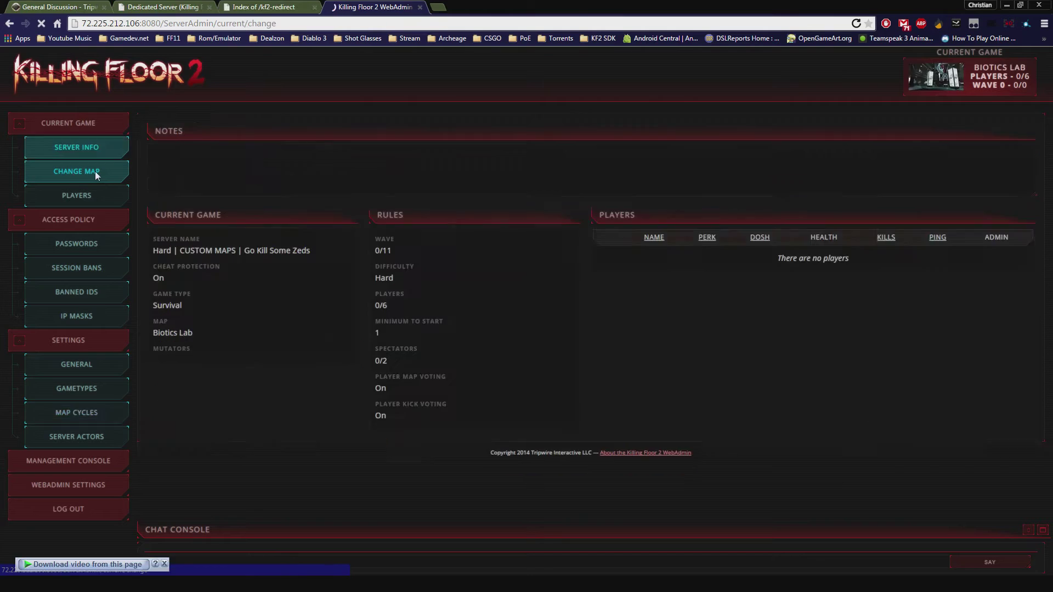
Step: Change the server's current map to KF-Warcraft_Small_Beta_v2 with the Survival game type
{"action": "left_click", "coordinate": [94, 171]}
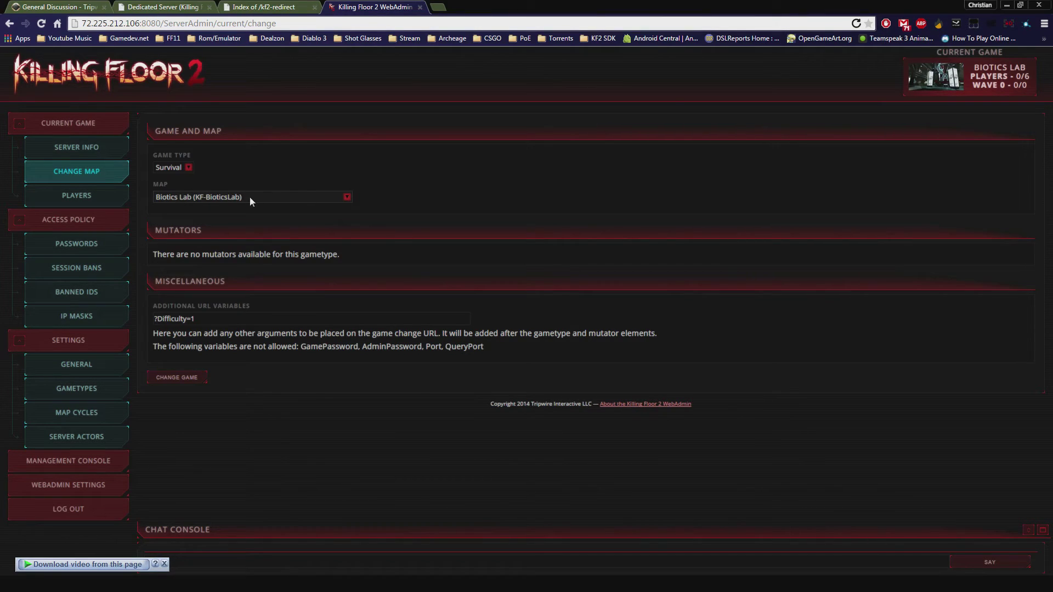
{"action": "left_click", "coordinate": [222, 196]}
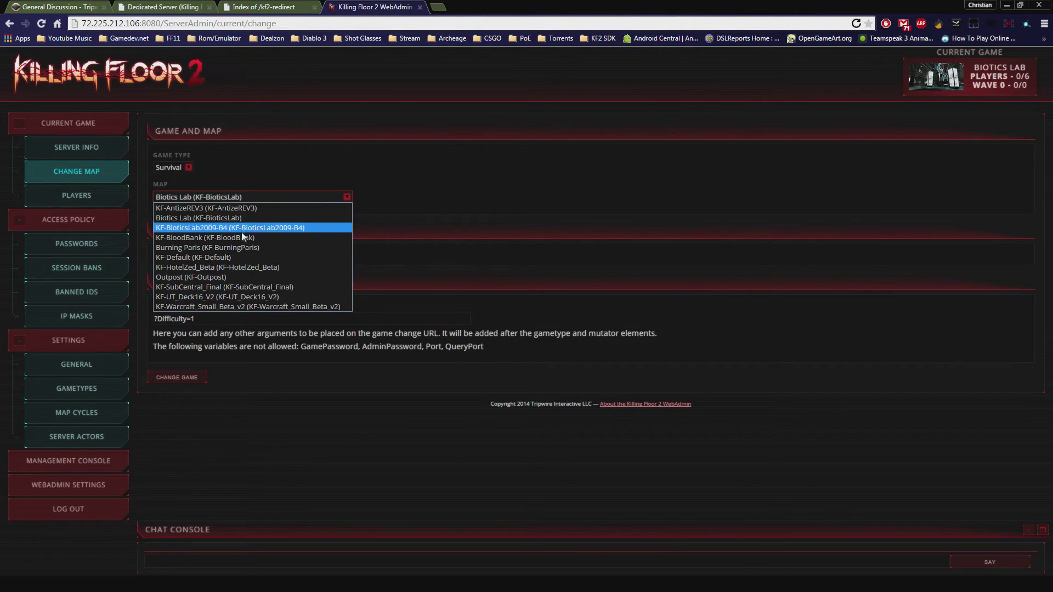
{"action": "left_click", "coordinate": [202, 306]}
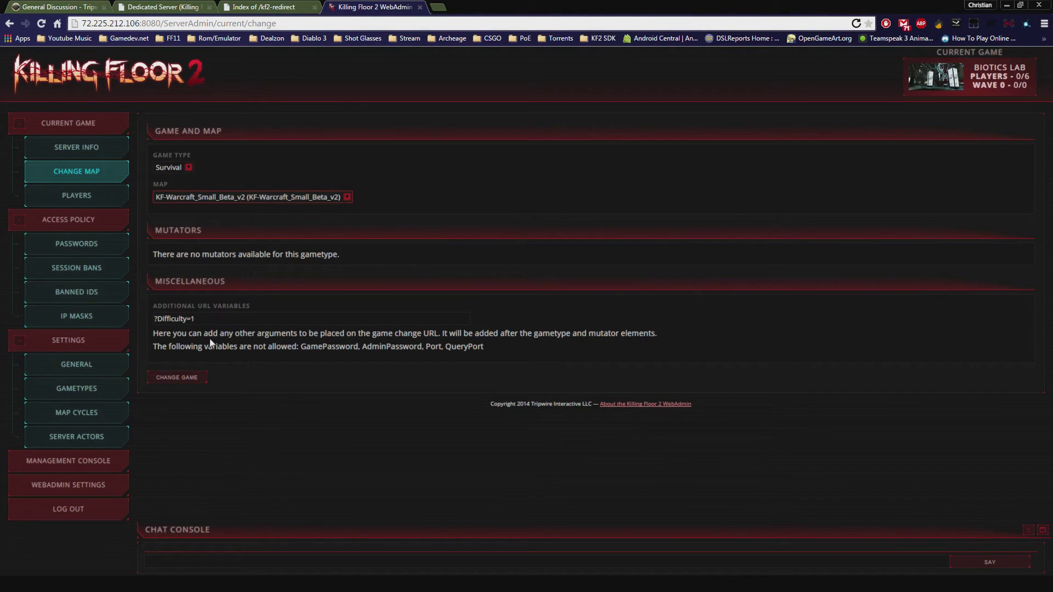
{"action": "left_click", "coordinate": [179, 379]}
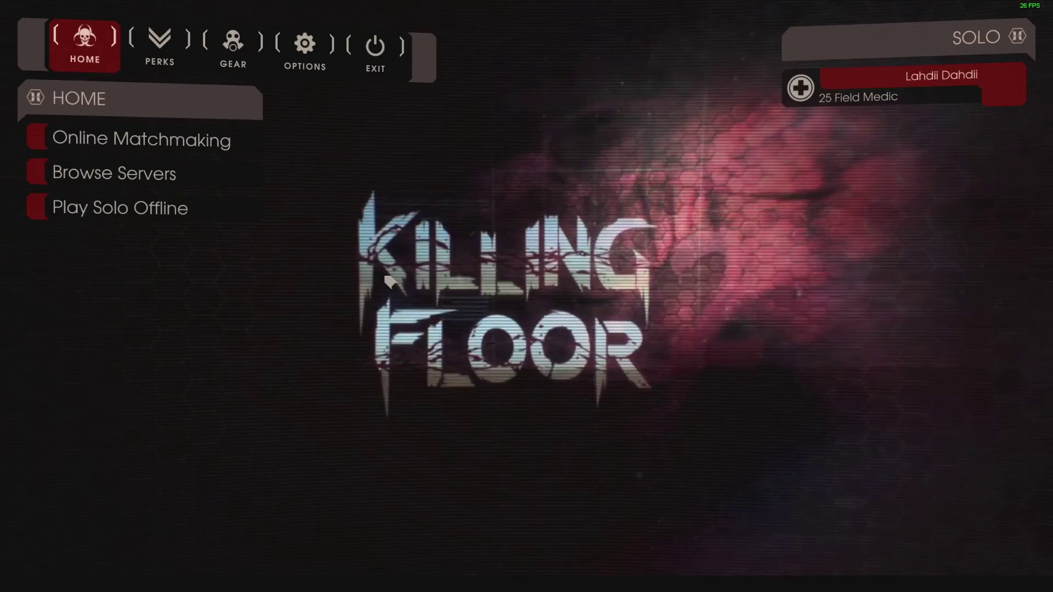
Step: Switch to Killing Floor 2 and join the LAN server "Hard | CUSTOM MAPS | Go Kill Some Zeds", downloading its custom map
{"action": "left_click", "coordinate": [254, 166]}
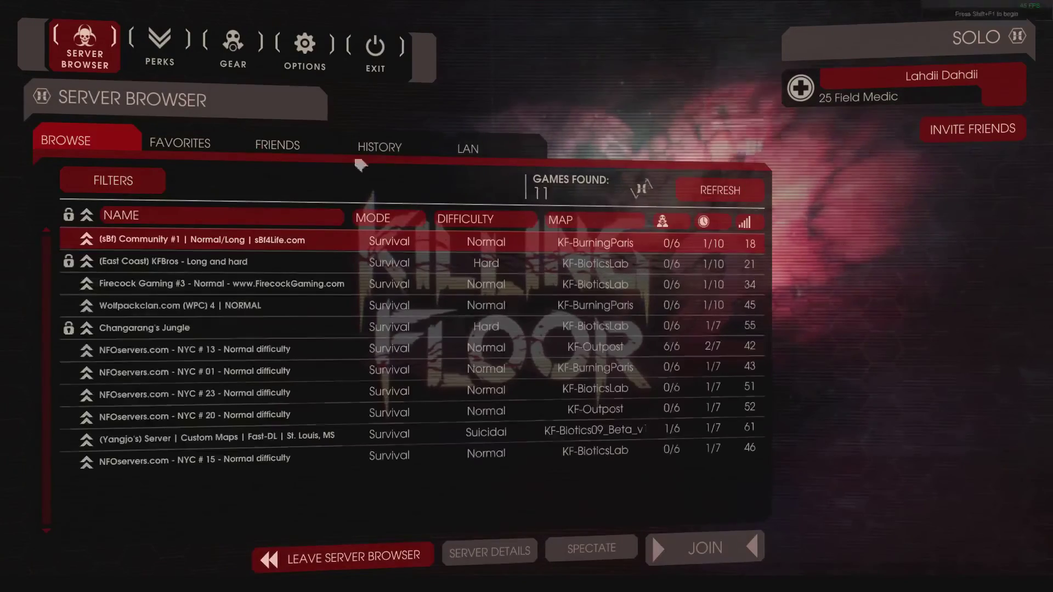
{"action": "left_click", "coordinate": [498, 146]}
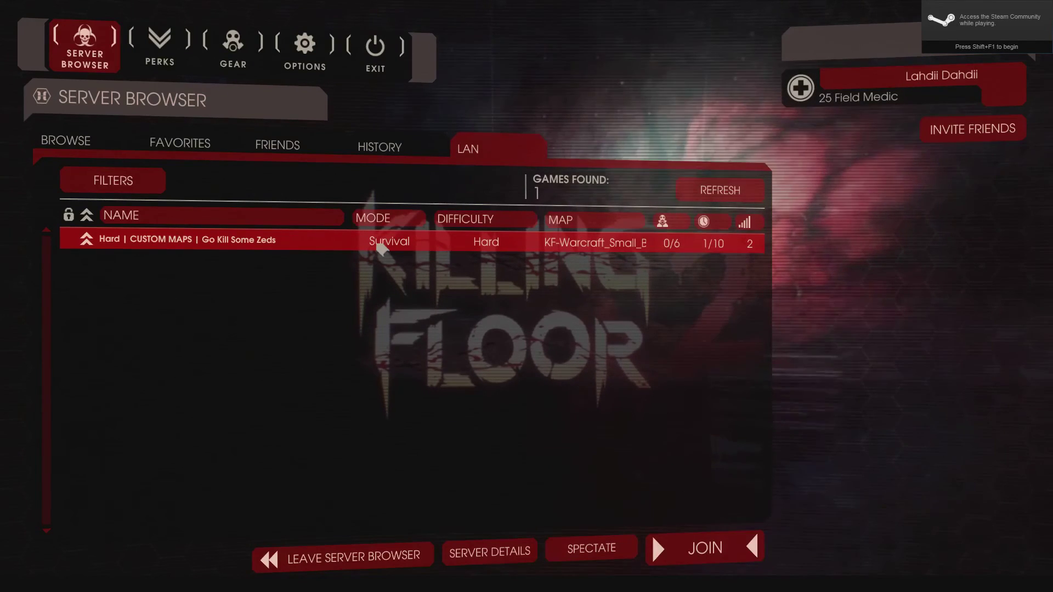
{"action": "double_click", "coordinate": [530, 244]}
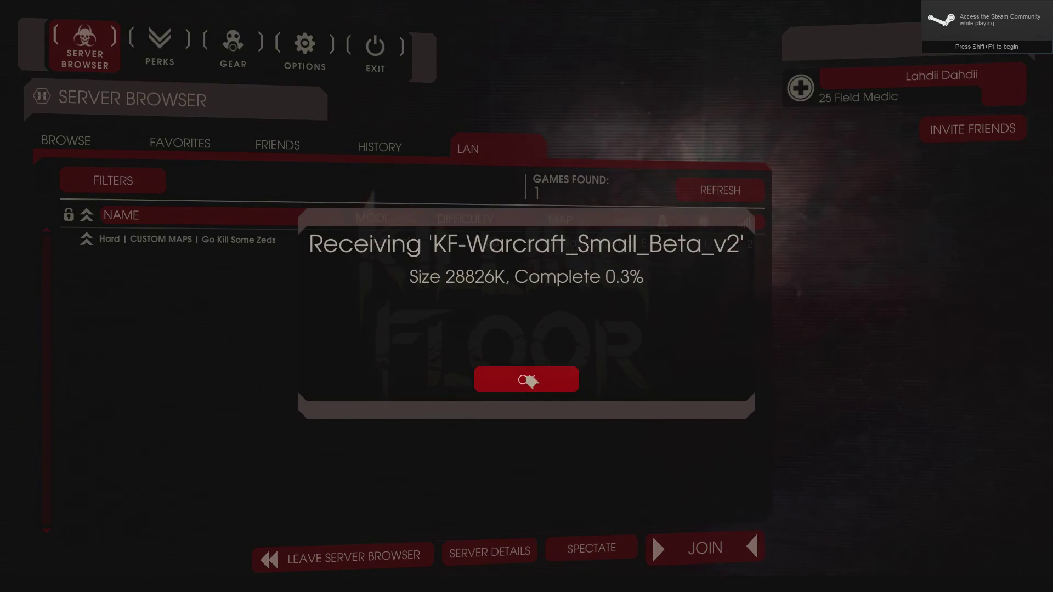
{"action": "left_click", "coordinate": [529, 384]}
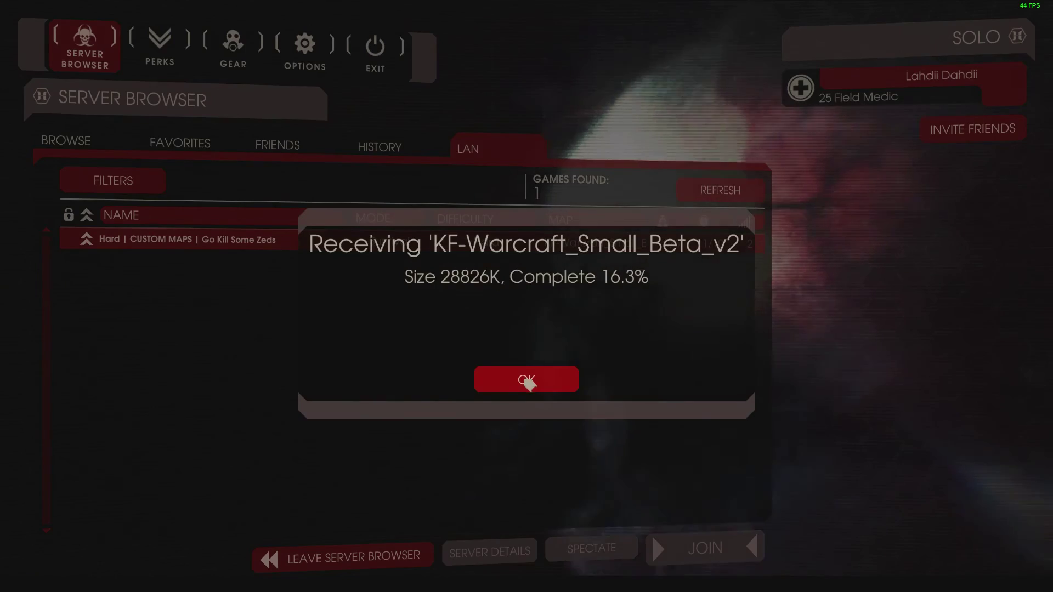
{"action": "left_click", "coordinate": [525, 380]}
{"action": "left_click", "coordinate": [527, 381]}
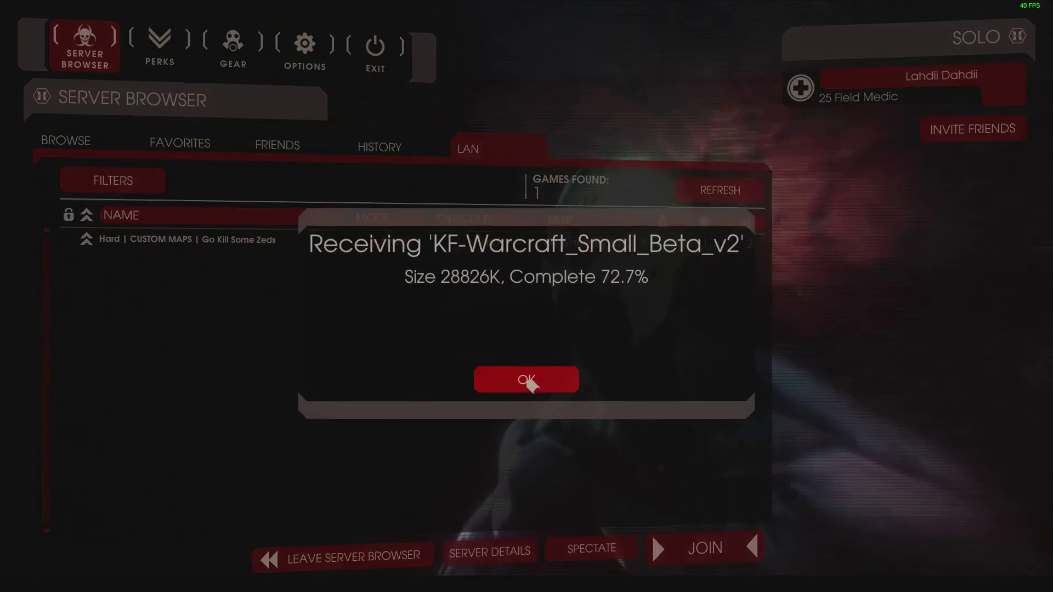
{"action": "left_click", "coordinate": [527, 381]}
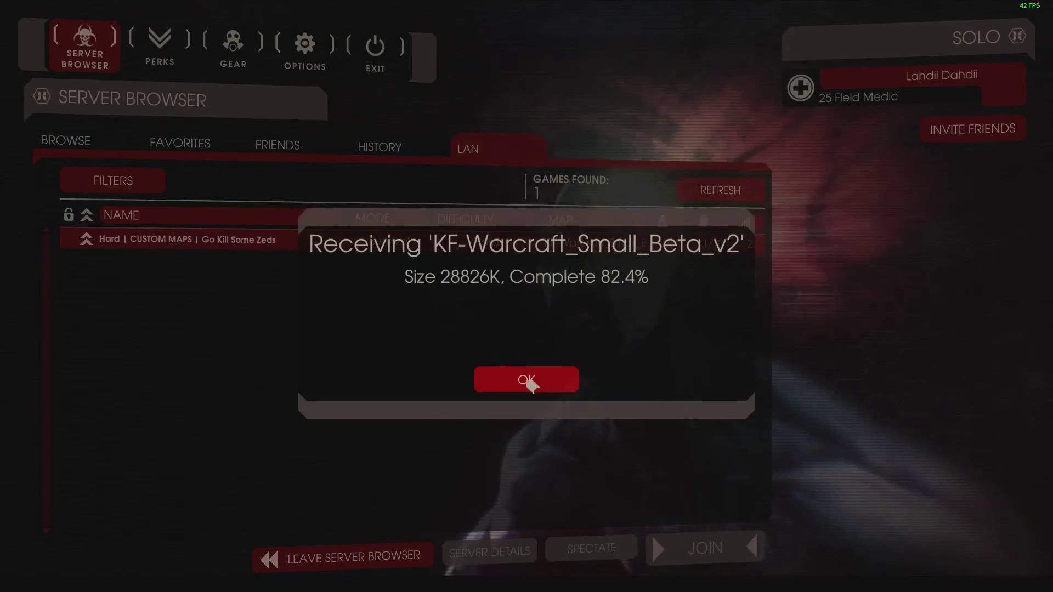
{"action": "left_click", "coordinate": [527, 382]}
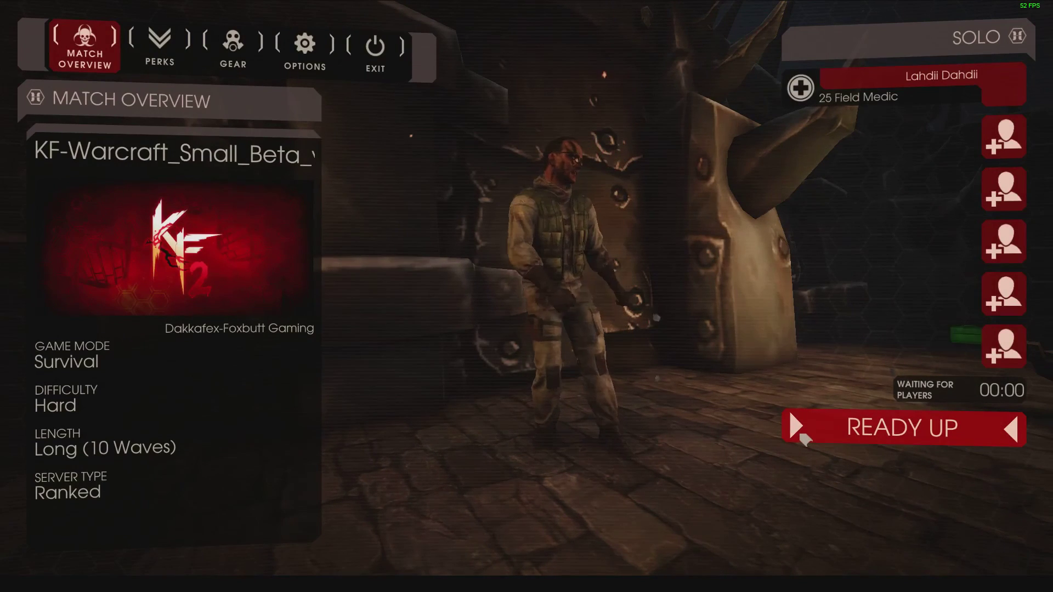
Step: Ready up for the match on KF-Warcraft_Small_Beta_v2, and exit the game to the desktop after playing
{"action": "left_click", "coordinate": [802, 436]}
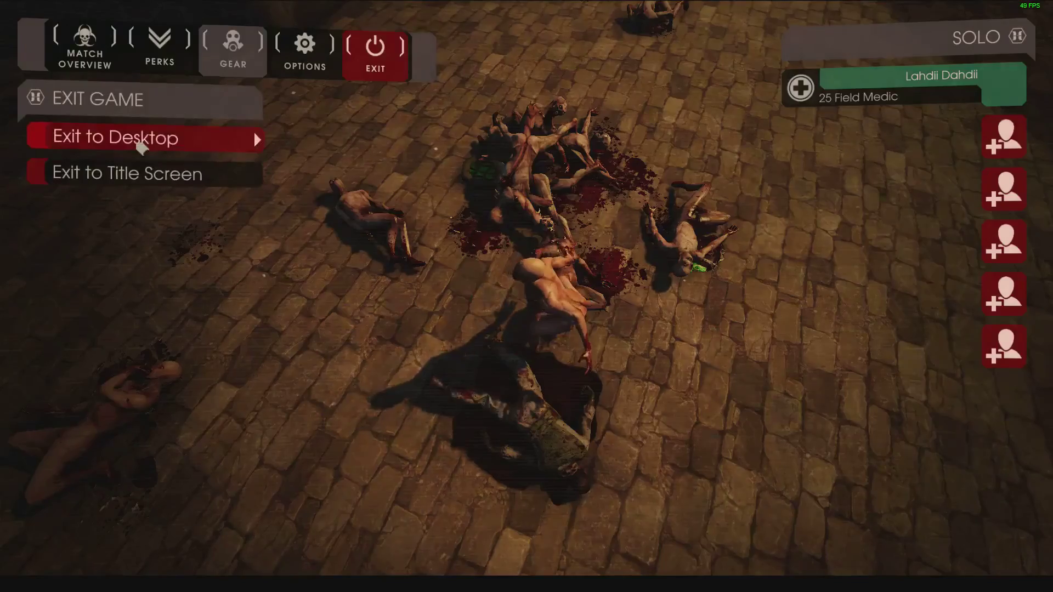
{"action": "left_click", "coordinate": [141, 138]}
{"action": "left_click", "coordinate": [677, 379]}
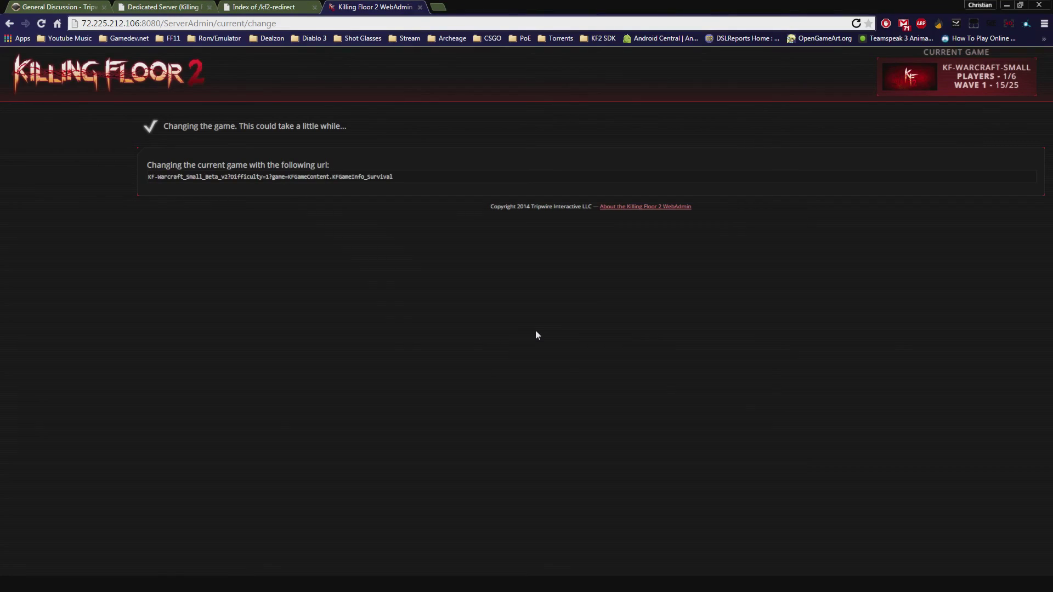